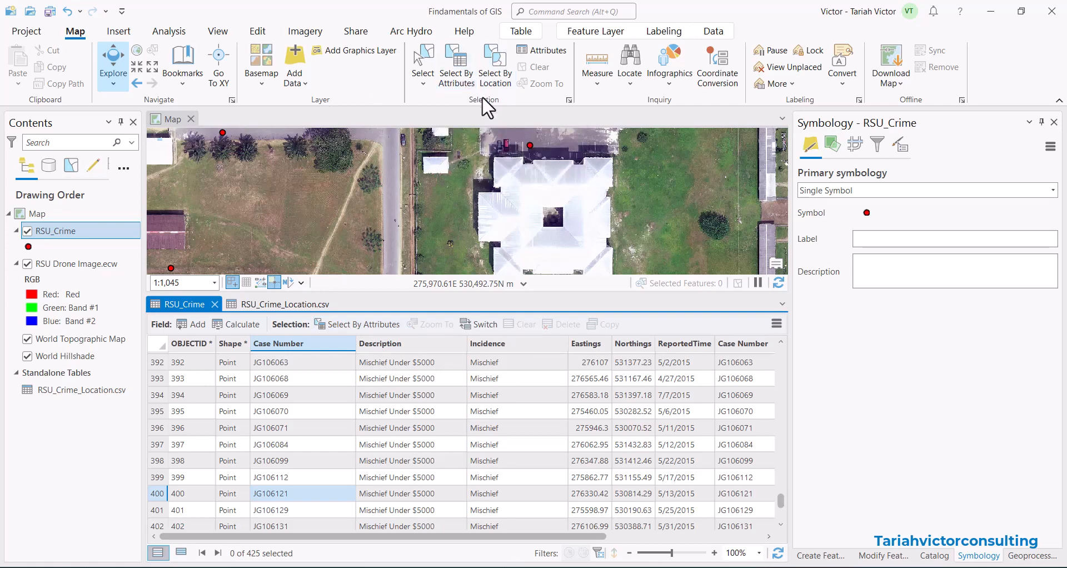
# Open Select By Attributes with RSU_Crime as the input rows.
pyautogui.click(459, 61)
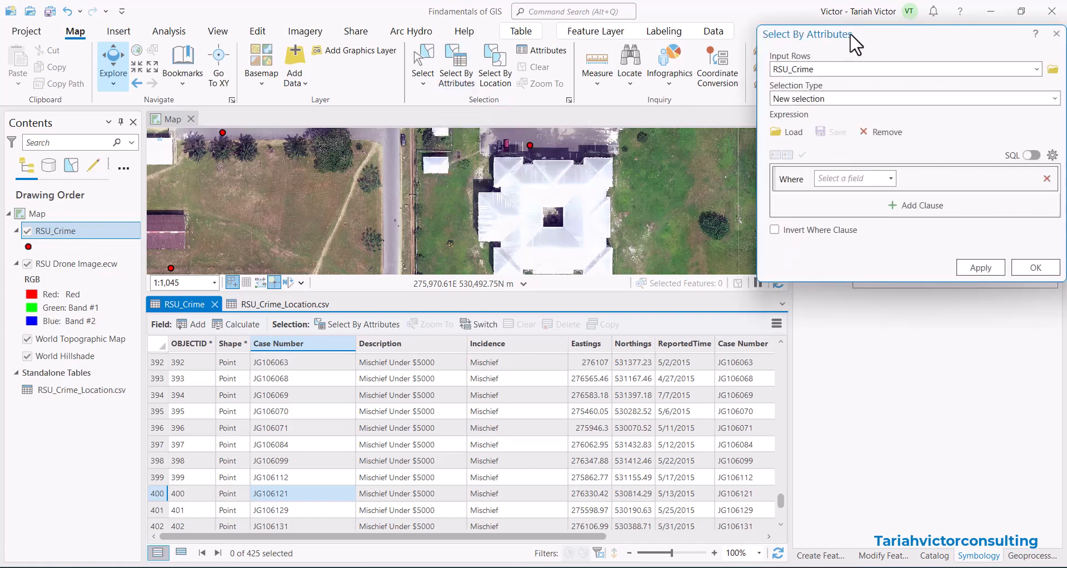
pyautogui.moveTo(854, 44); pyautogui.dragTo(639, 52)
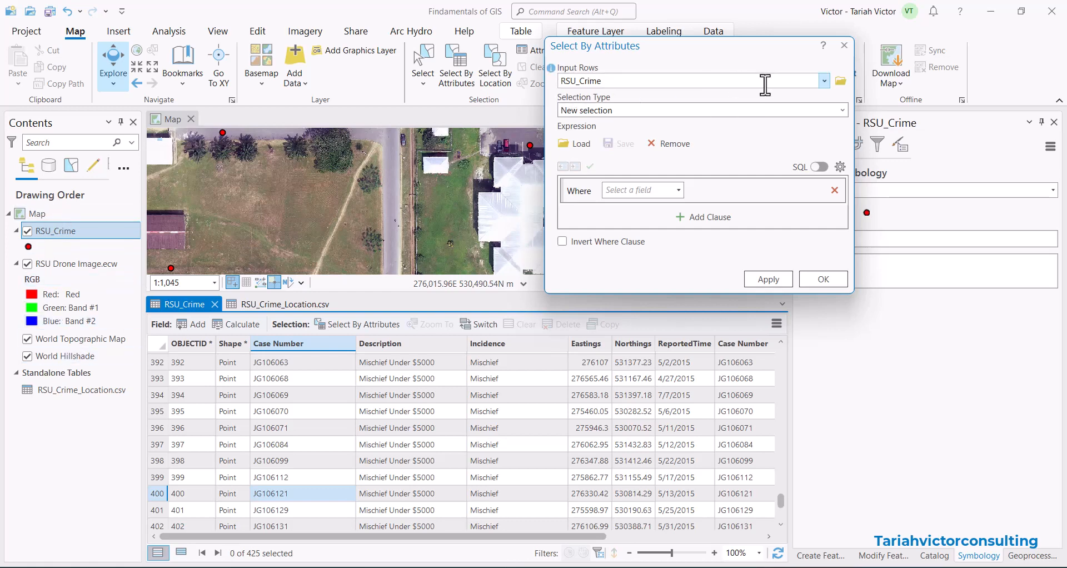
pyautogui.click(824, 82)
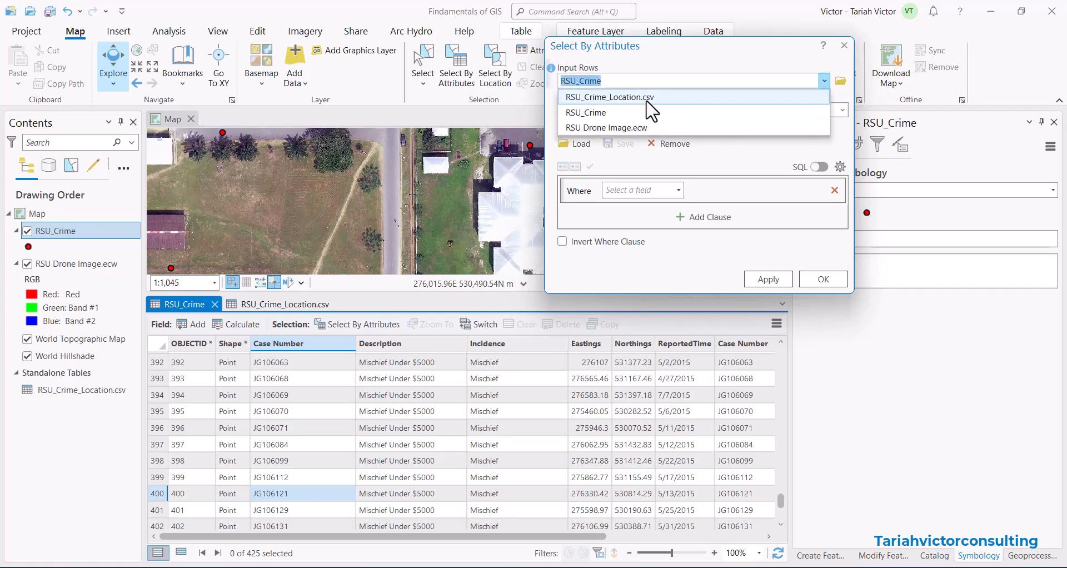
pyautogui.click(660, 58)
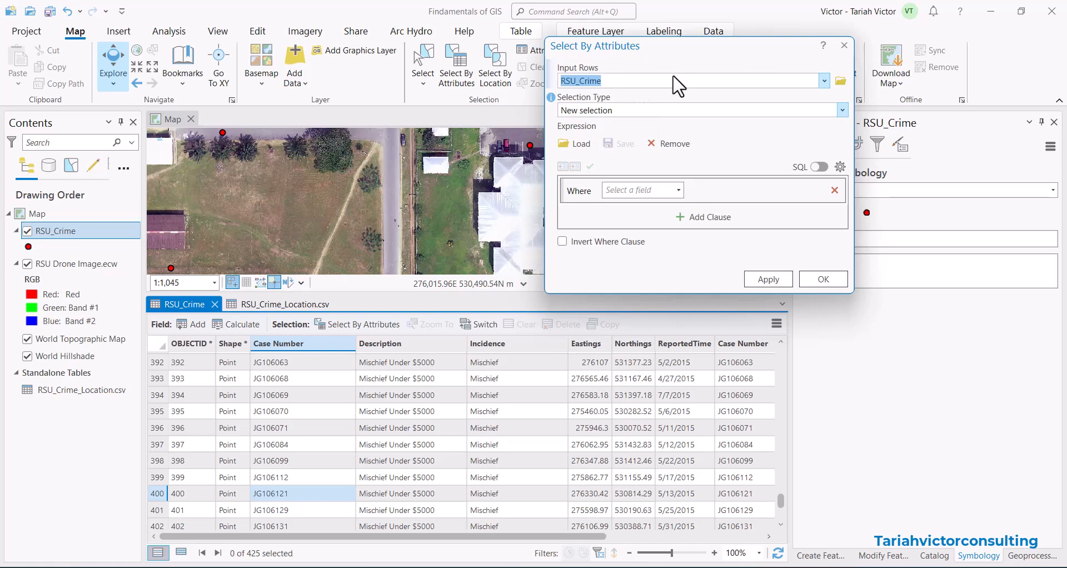
pyautogui.moveTo(680, 51); pyautogui.dragTo(681, 42)
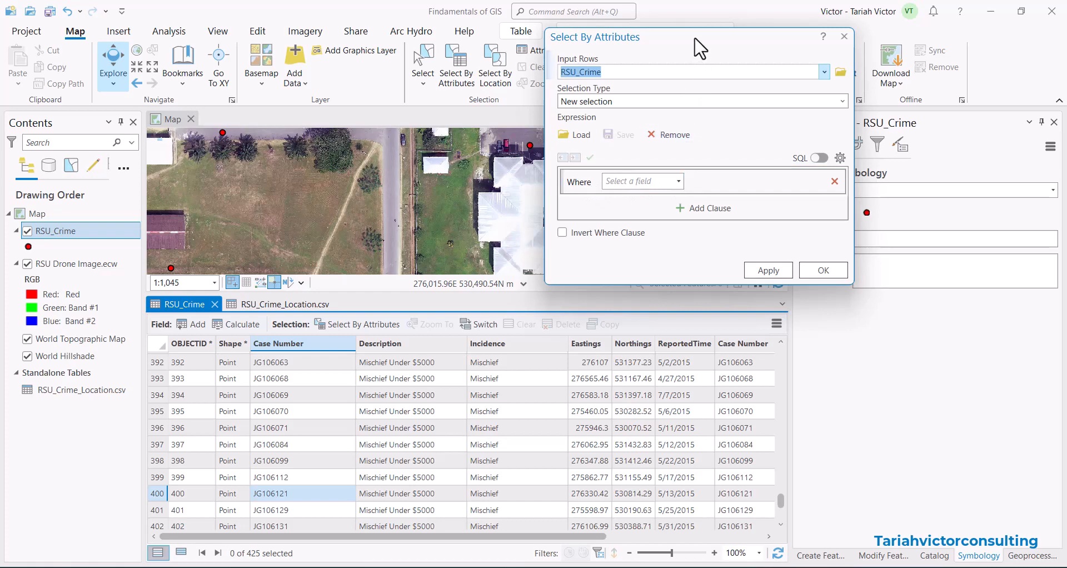
pyautogui.moveTo(699, 49); pyautogui.dragTo(814, 36)
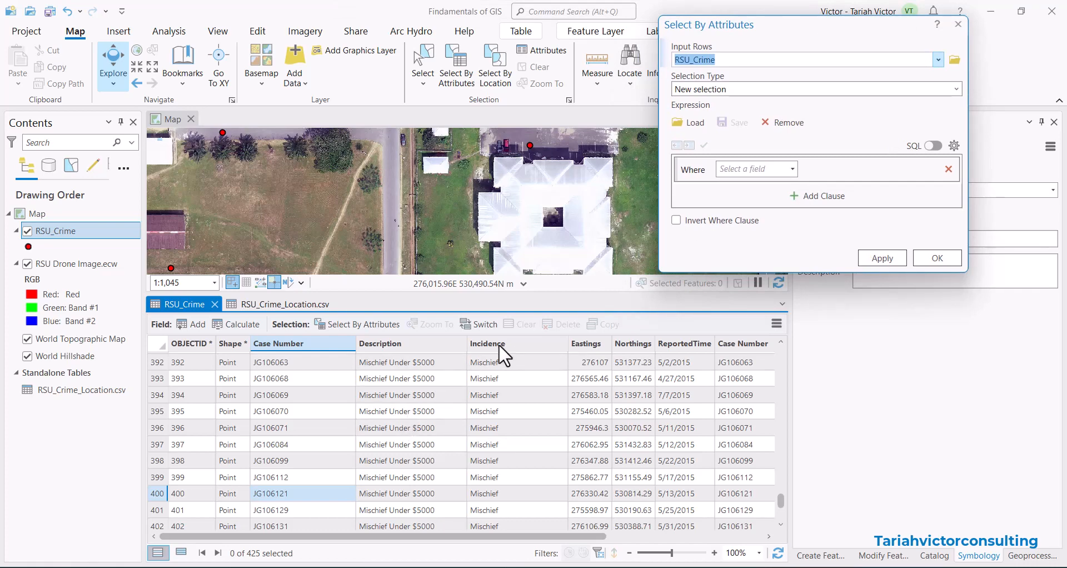
# Build the clause Incidence is equal to Cult Clash and apply the selection.
pyautogui.click(792, 170)
pyautogui.click(748, 229)
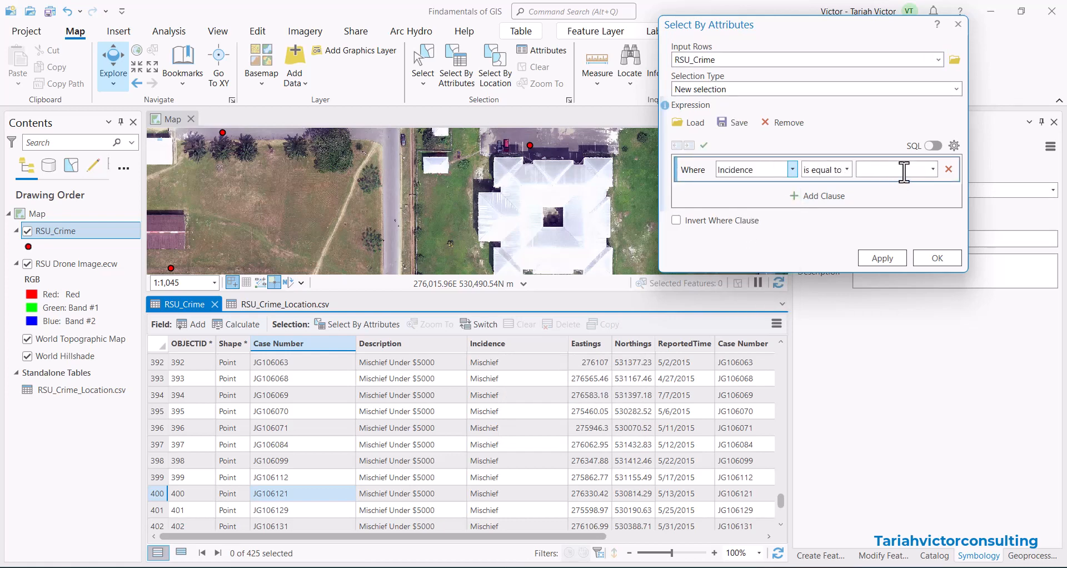
pyautogui.click(929, 170)
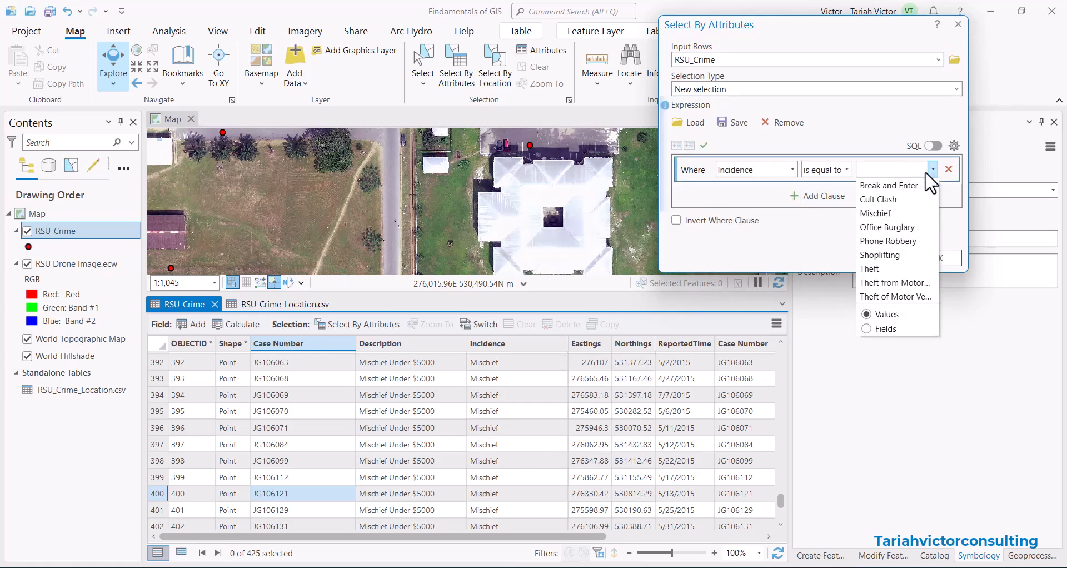
pyautogui.click(879, 203)
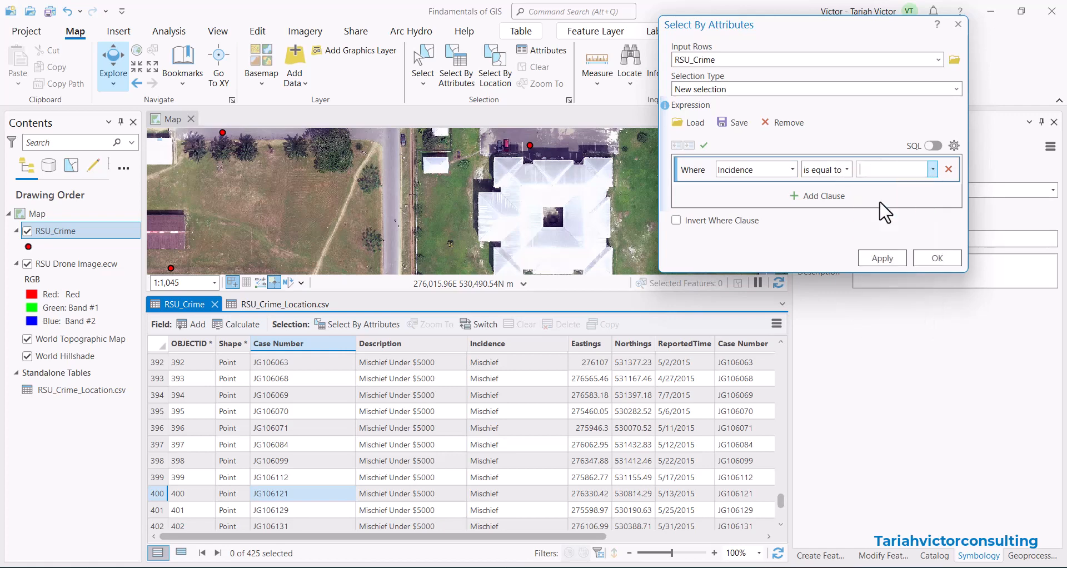
pyautogui.click(879, 257)
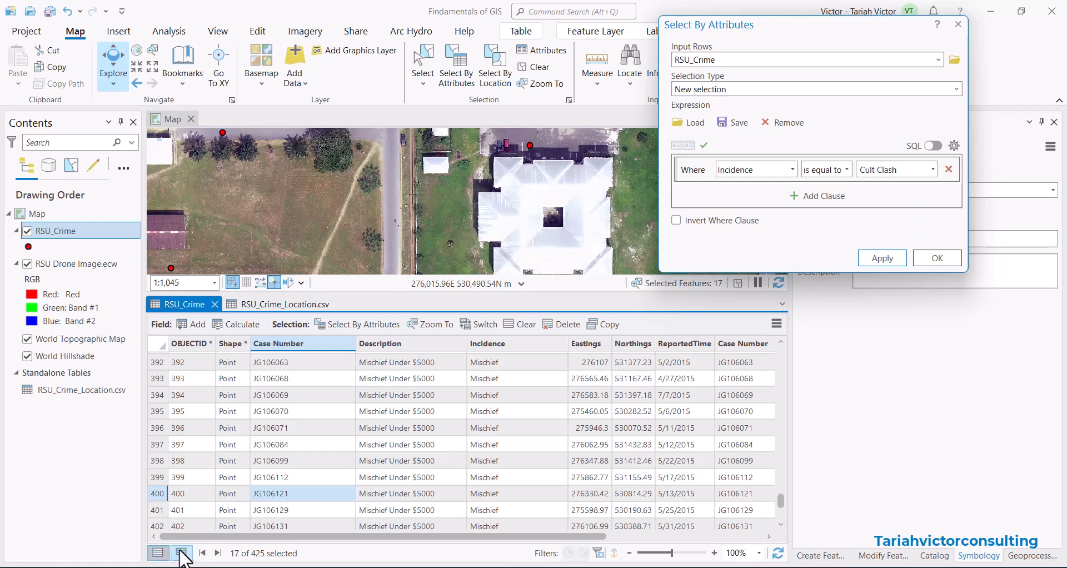
# Switch the attribute table to show only the selected records.
pyautogui.click(181, 554)
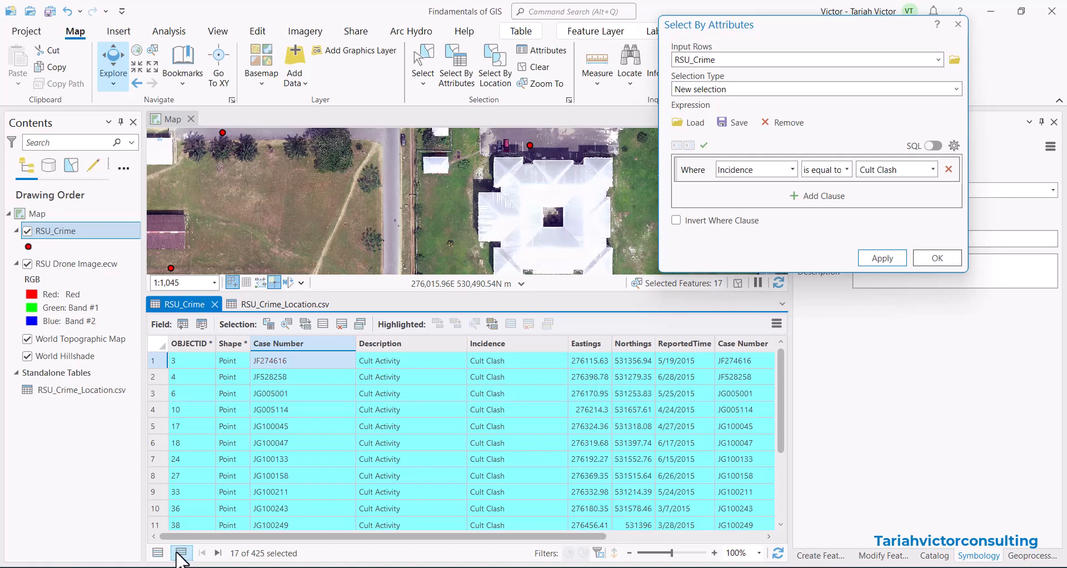
pyautogui.click(159, 553)
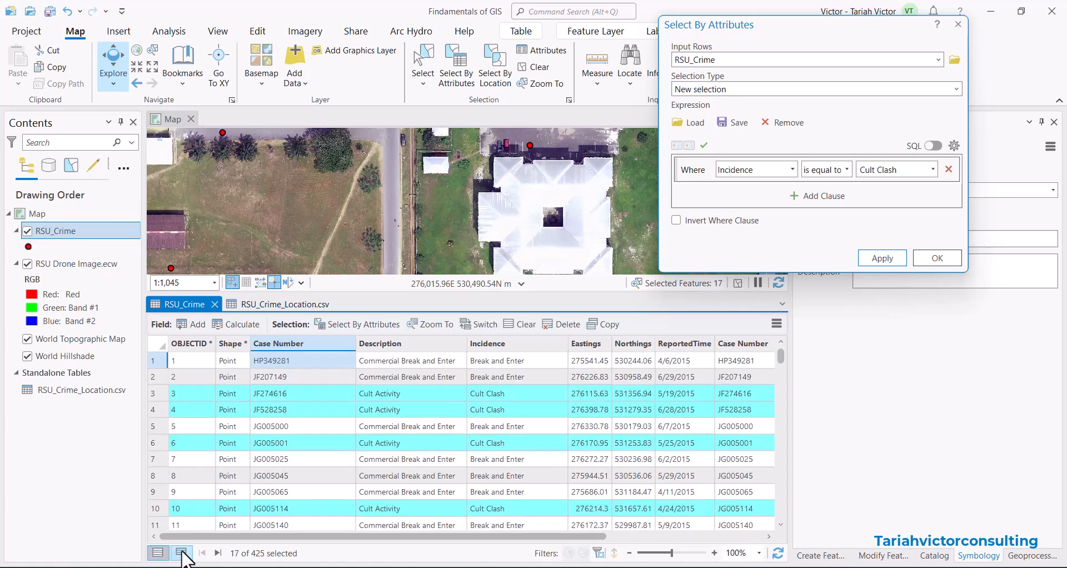
pyautogui.click(182, 553)
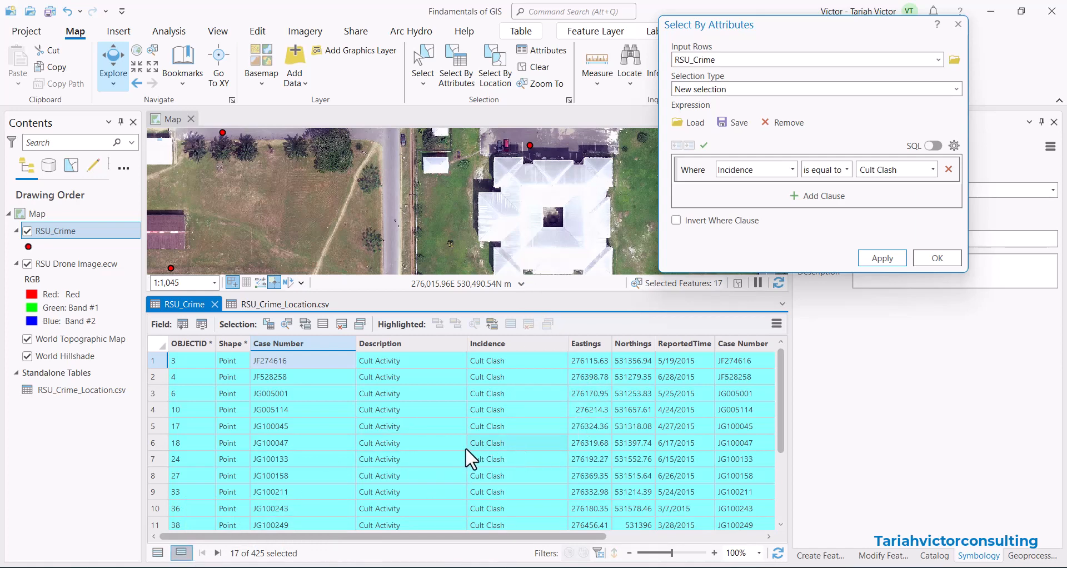
pyautogui.moveTo(782, 401); pyautogui.dragTo(793, 378)
pyautogui.click(845, 169)
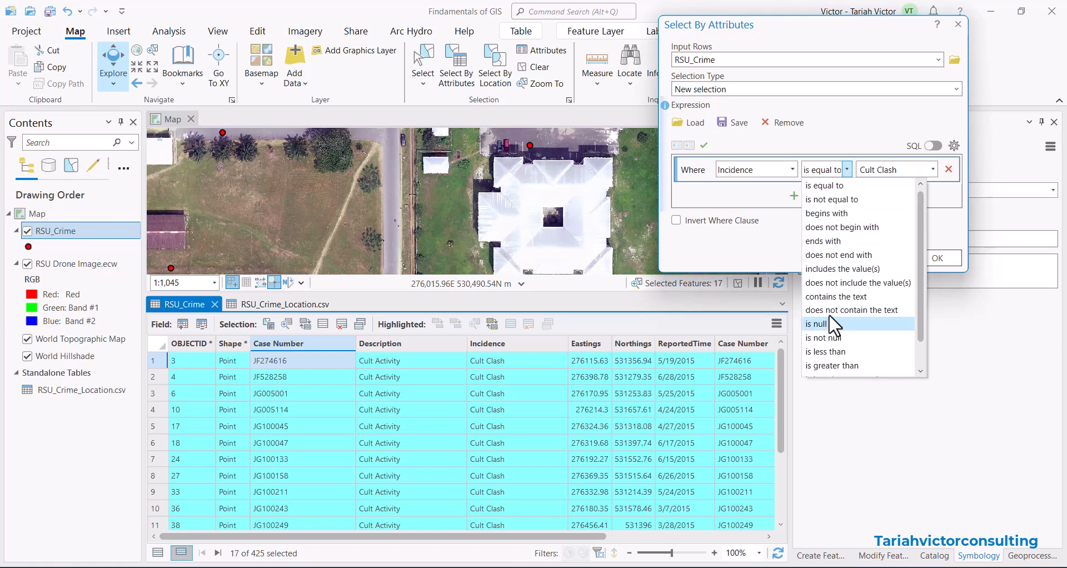
pyautogui.click(839, 270)
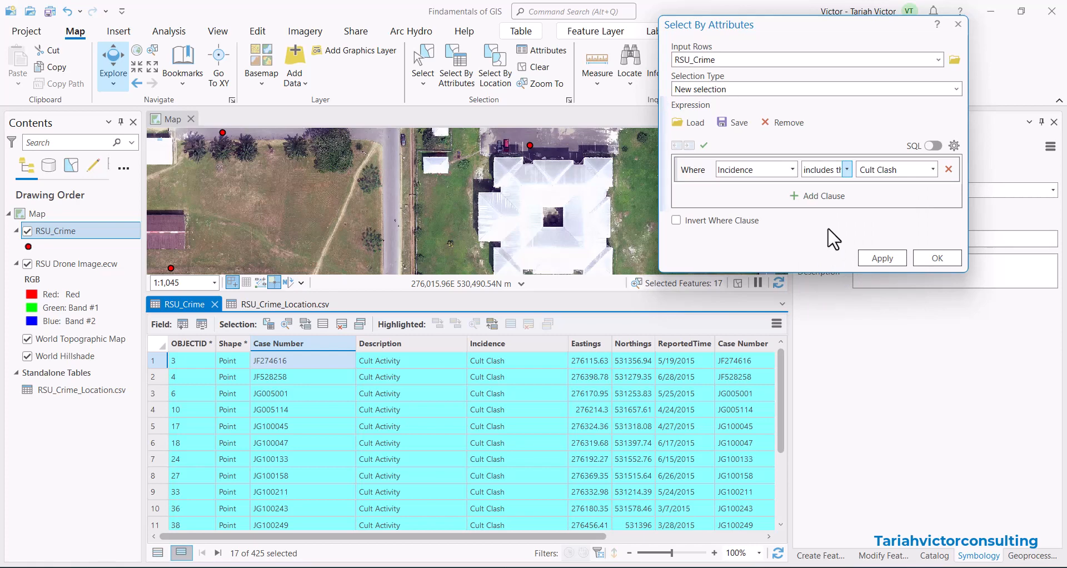
pyautogui.click(847, 169)
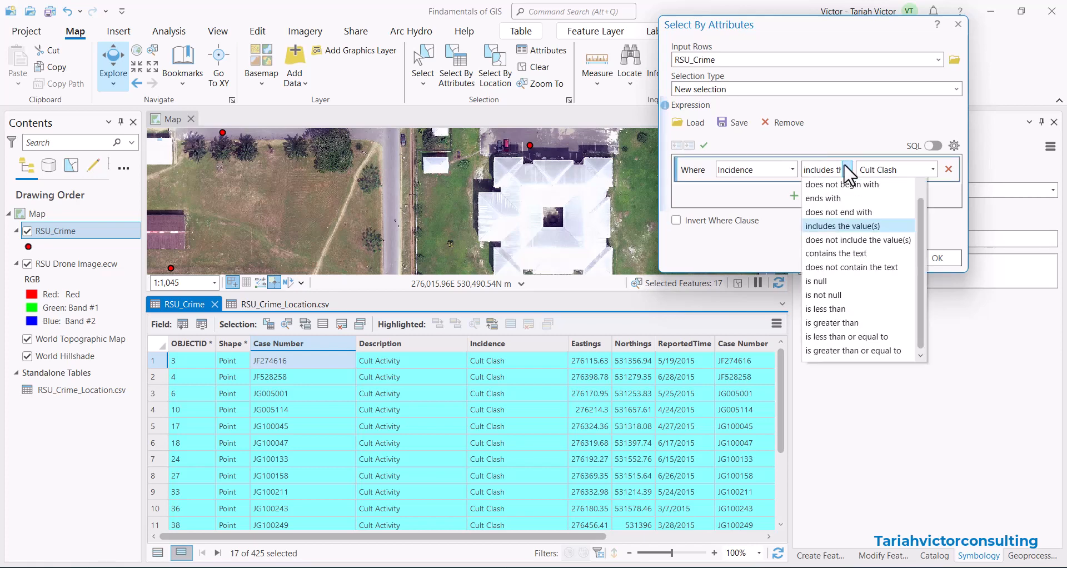
pyautogui.scroll(1, 844, 214)
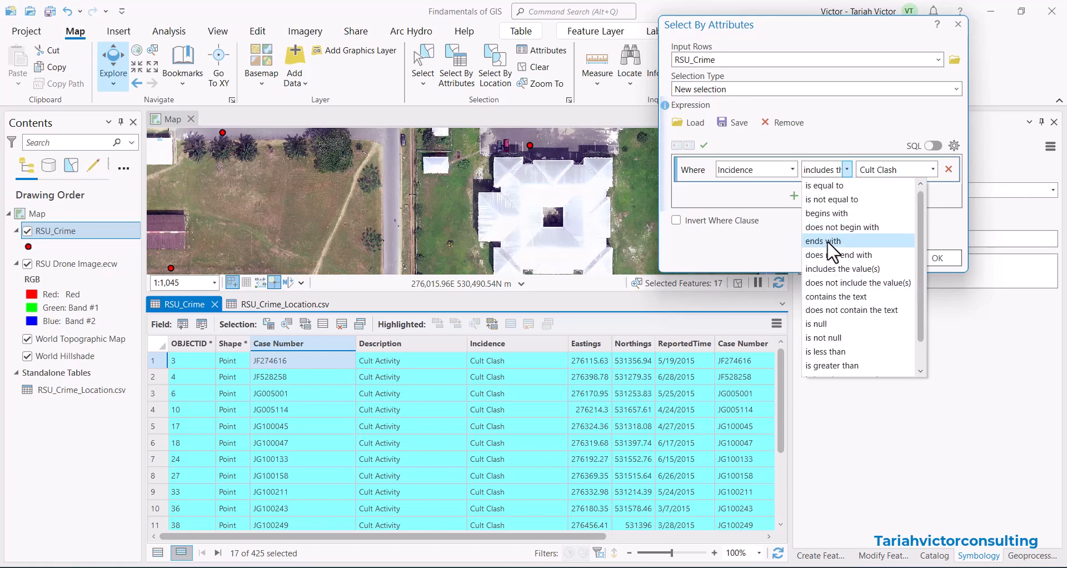
pyautogui.click(829, 185)
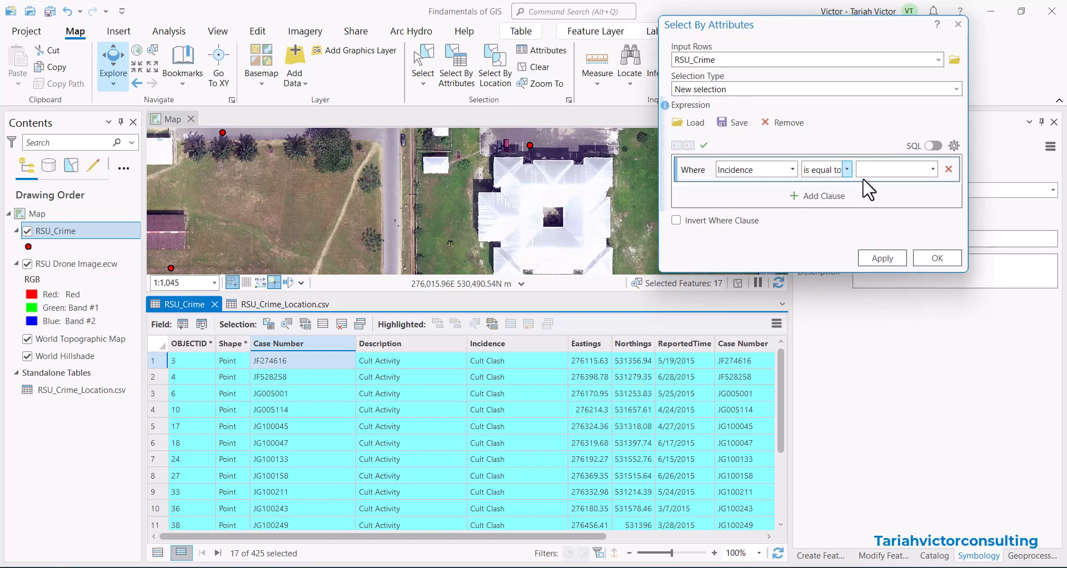
# Reset the clause value to Cult Clash and add a second clause joined with Or.
pyautogui.click(933, 170)
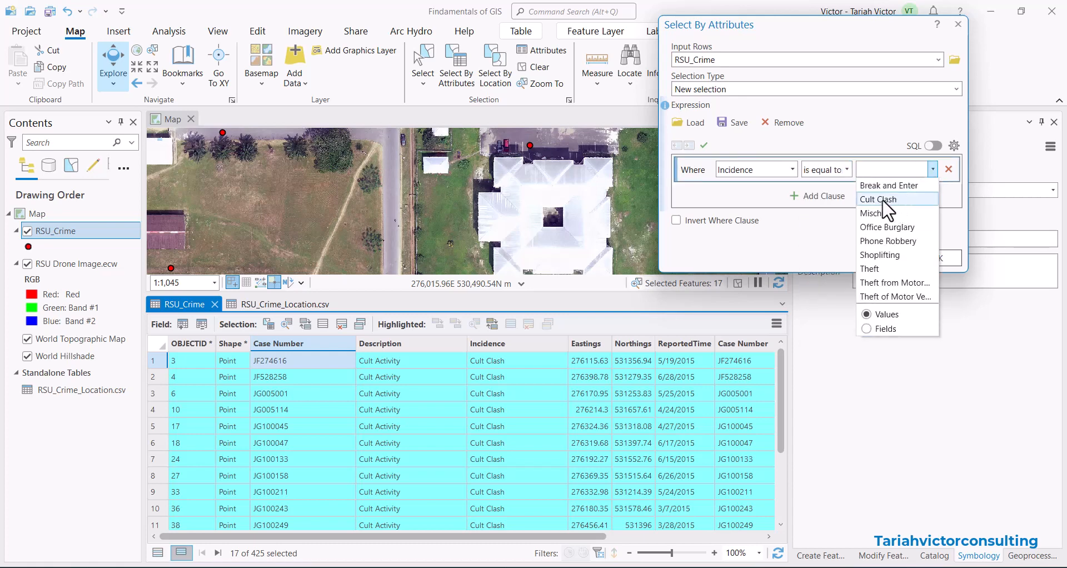
pyautogui.click(891, 200)
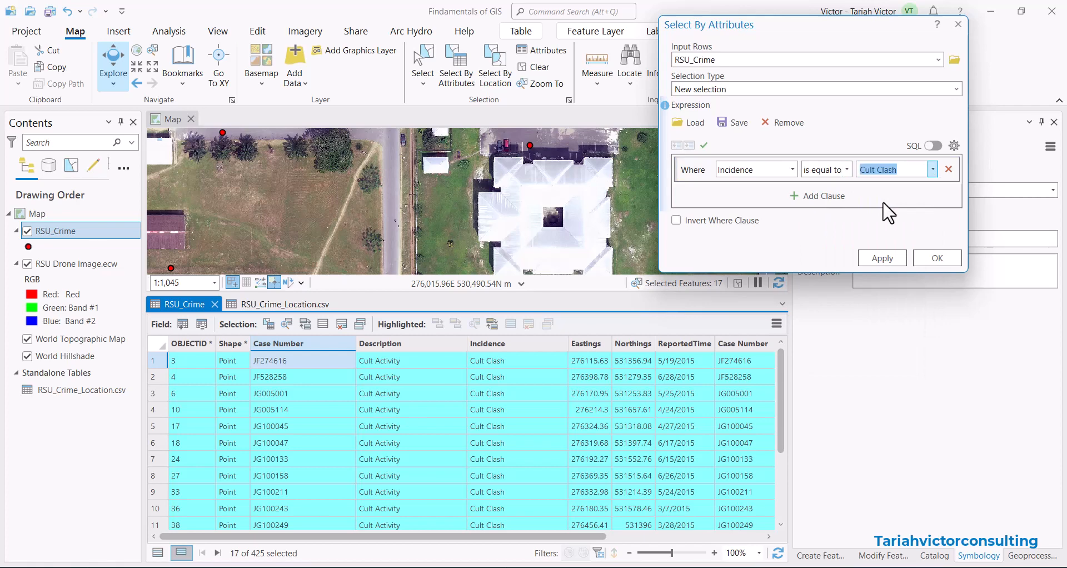
pyautogui.click(821, 205)
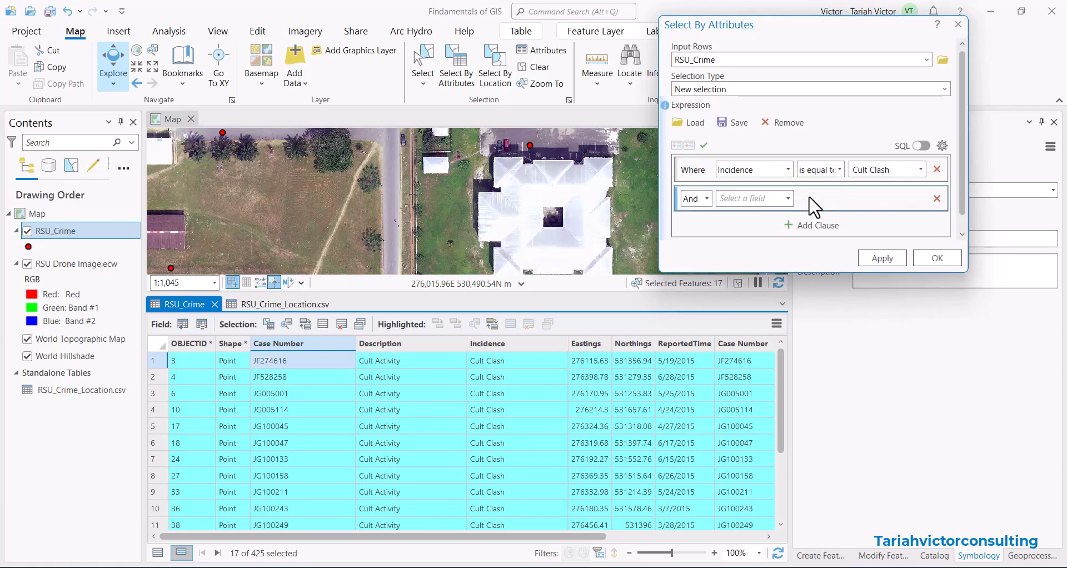
pyautogui.click(707, 199)
pyautogui.click(691, 228)
# Set the second clause to Incidence is equal to Mischief and apply the selection.
pyautogui.click(786, 200)
pyautogui.click(761, 270)
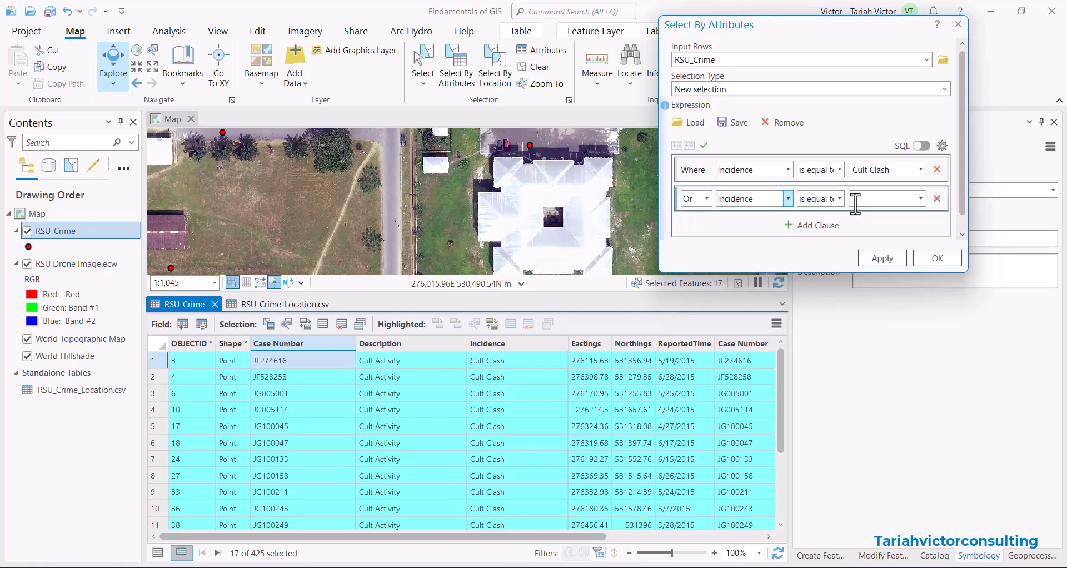
pyautogui.click(920, 198)
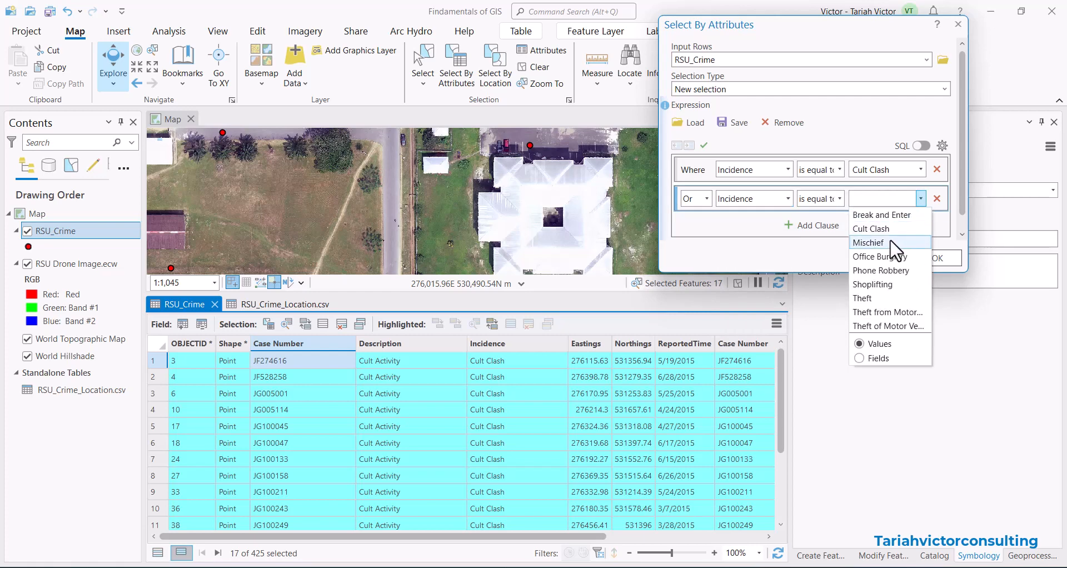
pyautogui.click(872, 243)
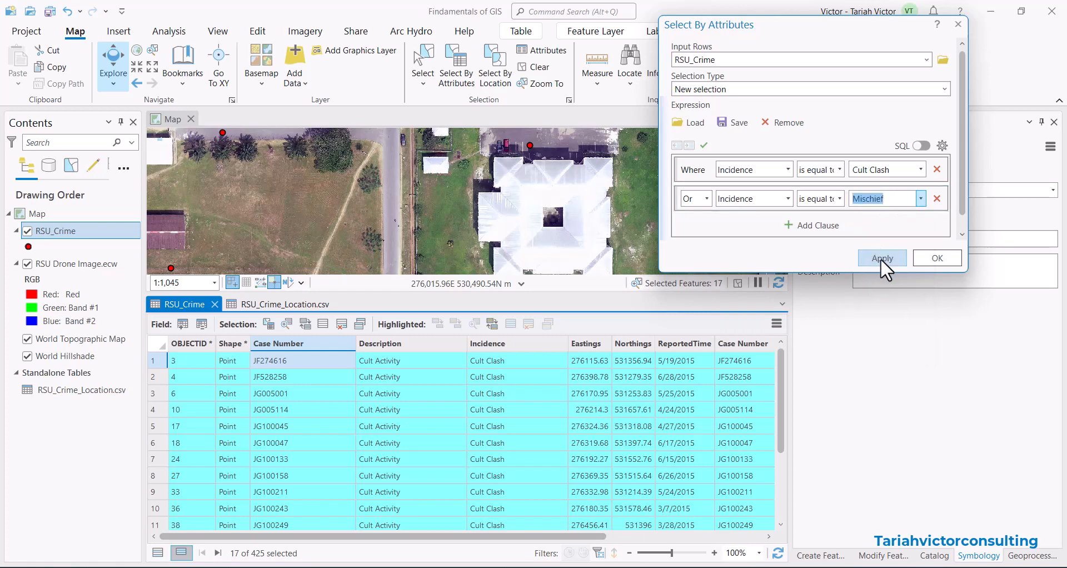
pyautogui.click(880, 258)
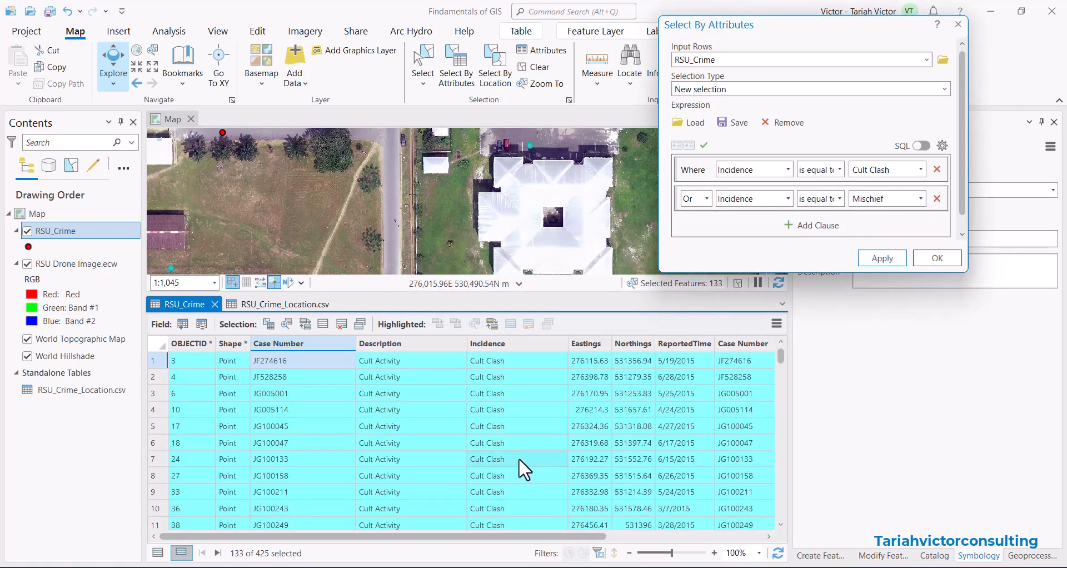
# Scroll through the selected records in the attribute table.
pyautogui.scroll(-8, 505, 384)
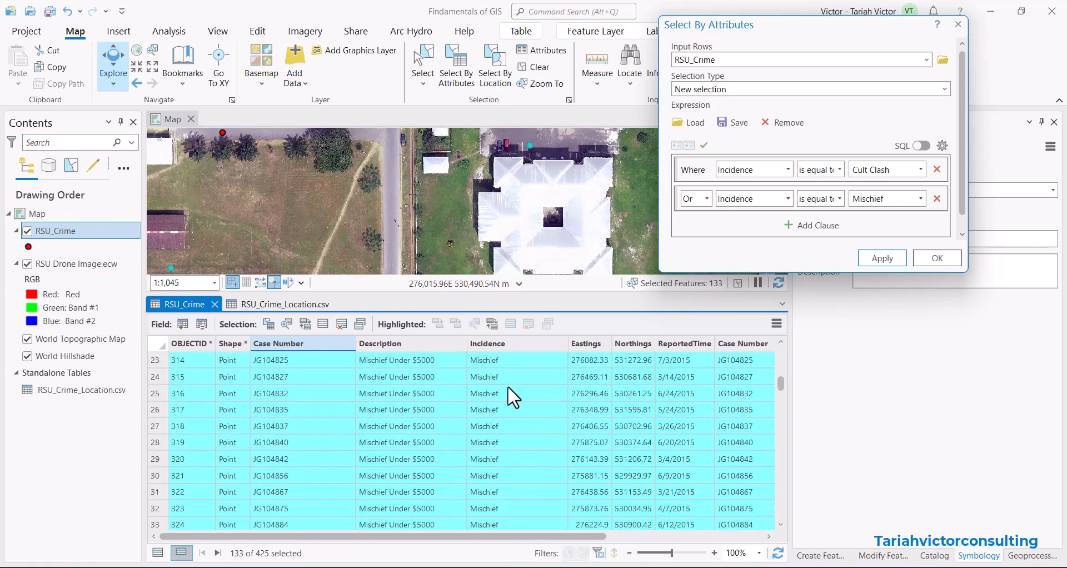
pyautogui.scroll(-20, 513, 432)
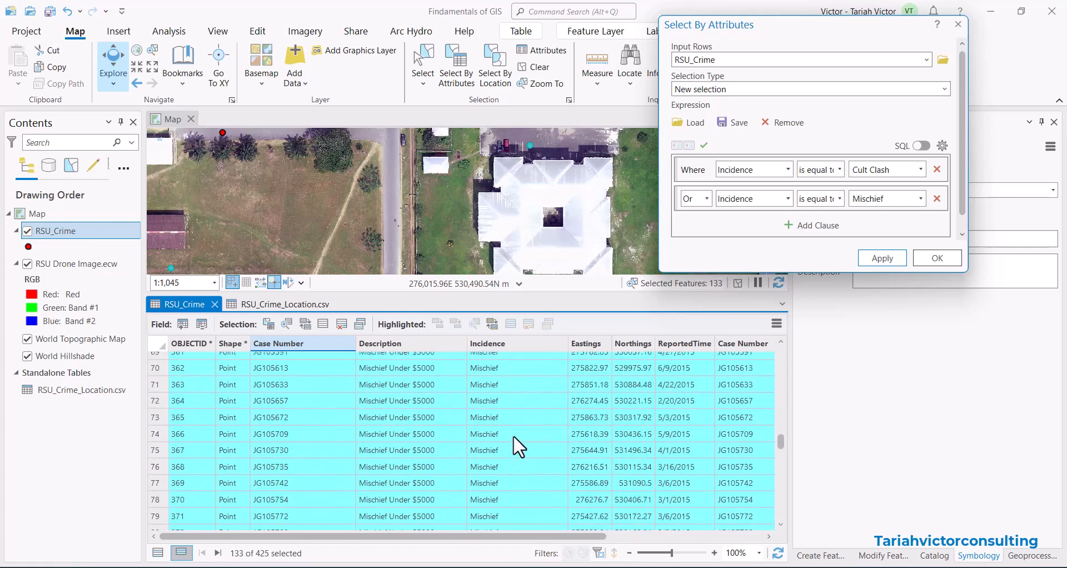
pyautogui.scroll(-2, 512, 438)
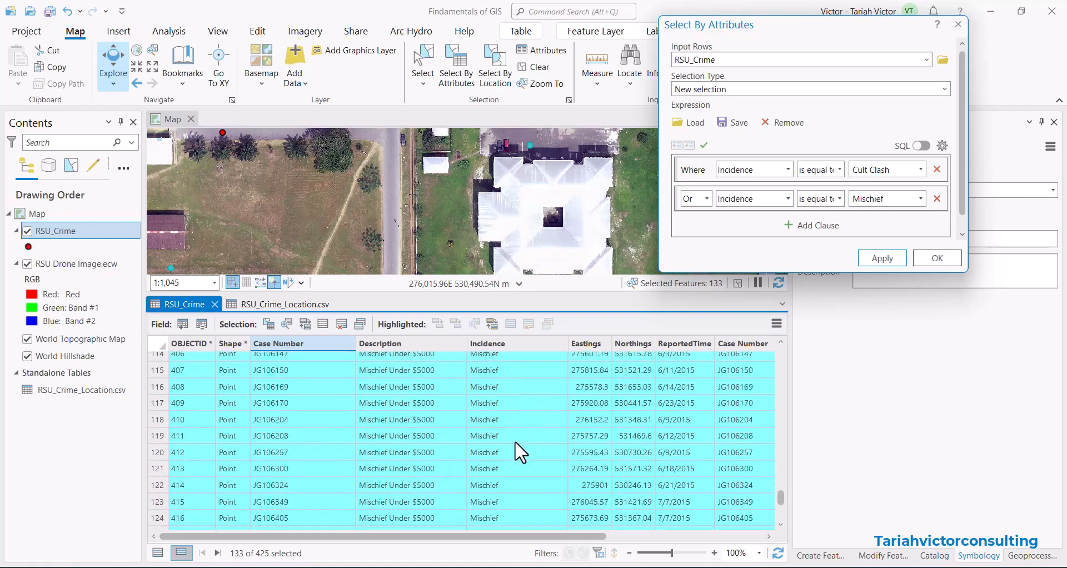
pyautogui.scroll(20, 514, 441)
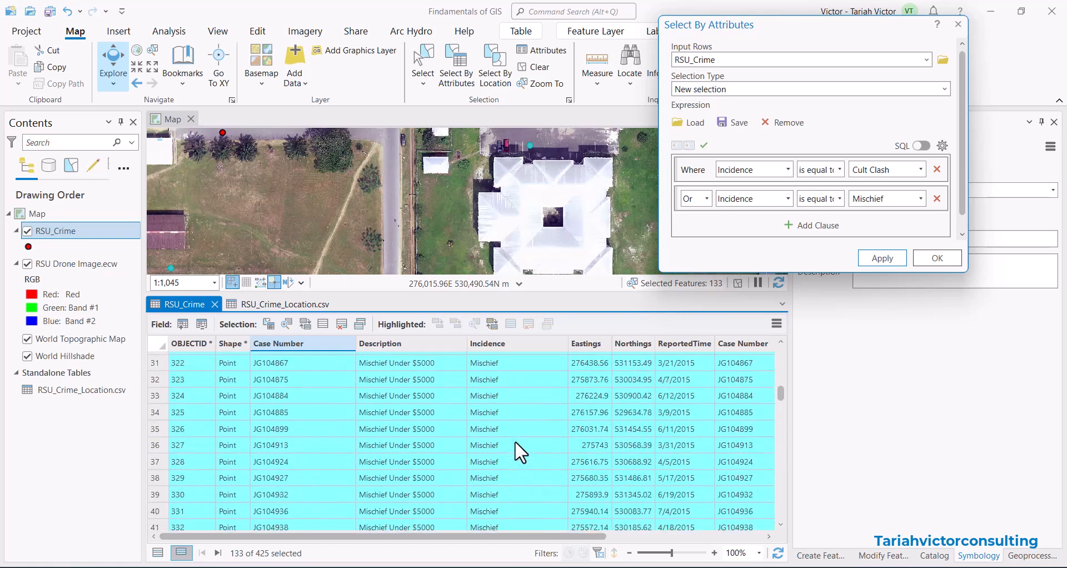
pyautogui.scroll(3, 514, 442)
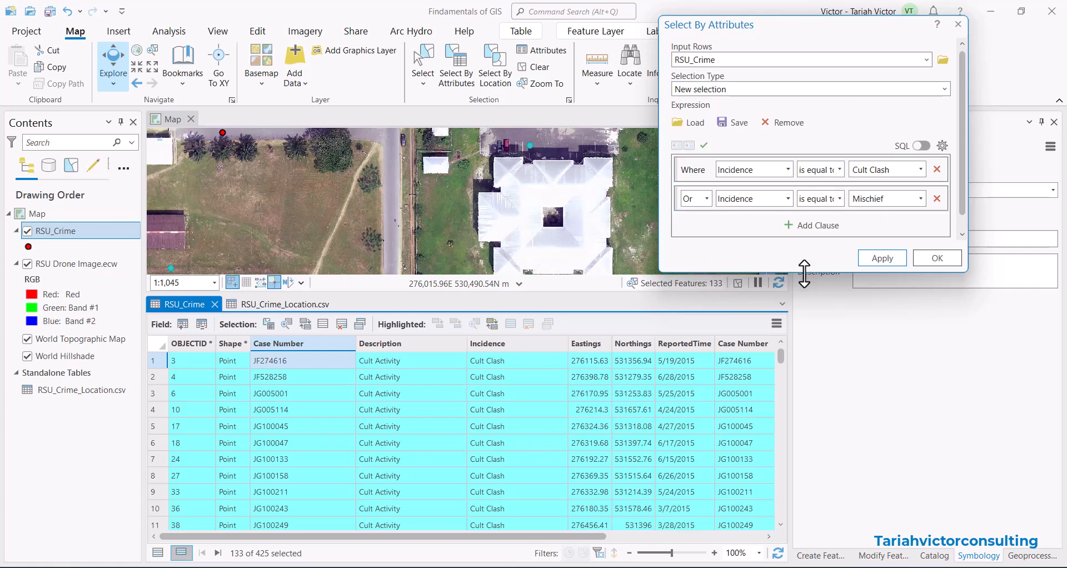
# Remove the Mischief clause from the expression.
pyautogui.moveTo(804, 273); pyautogui.dragTo(803, 305)
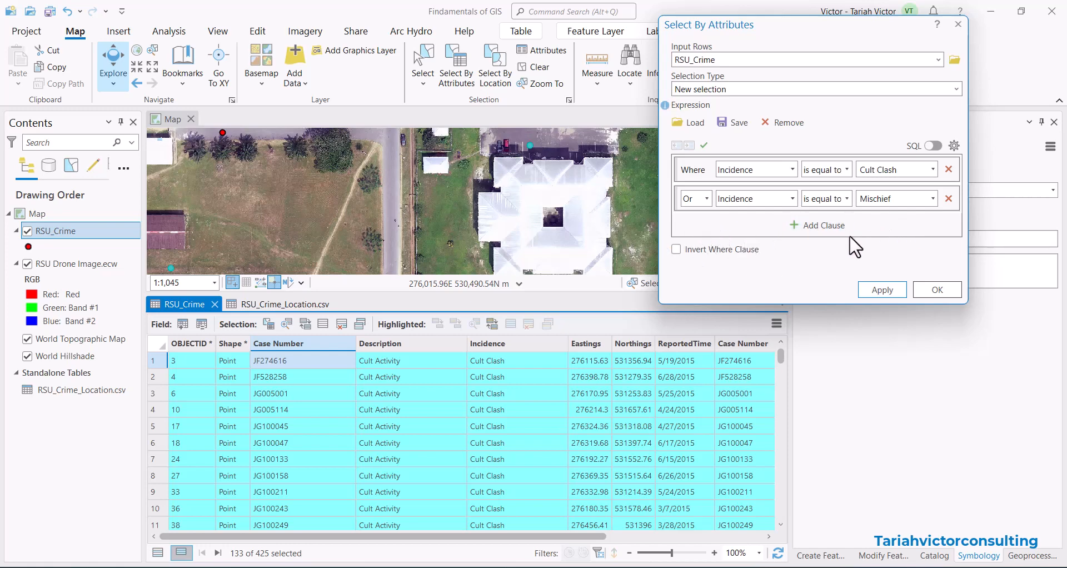
pyautogui.click(947, 198)
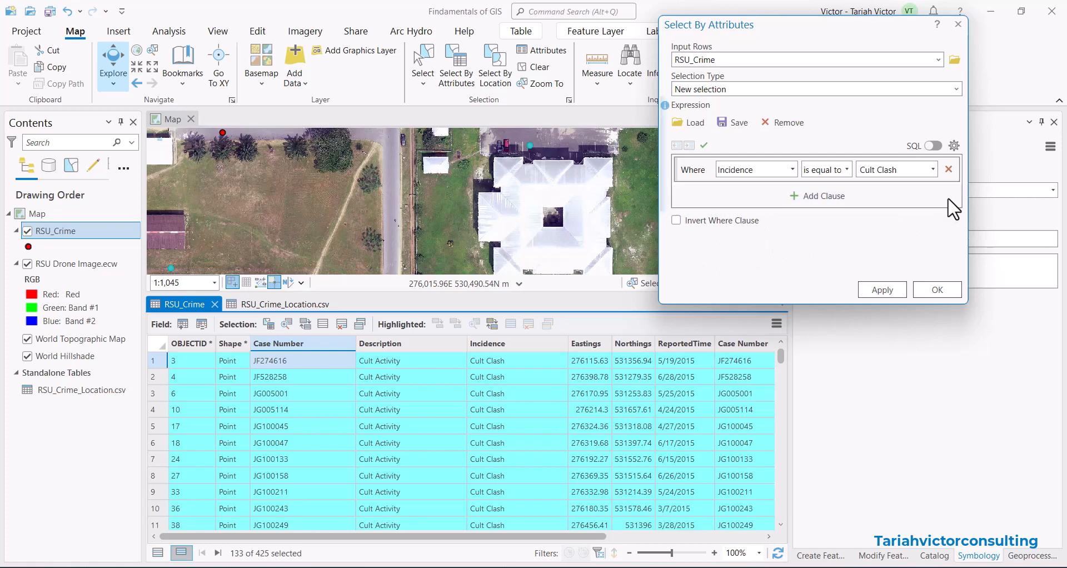
# Change the Incidence clause to includes the value(s) Cult Clash, Mischief and Phone Robbery, then apply the selection and close.
pyautogui.click(847, 170)
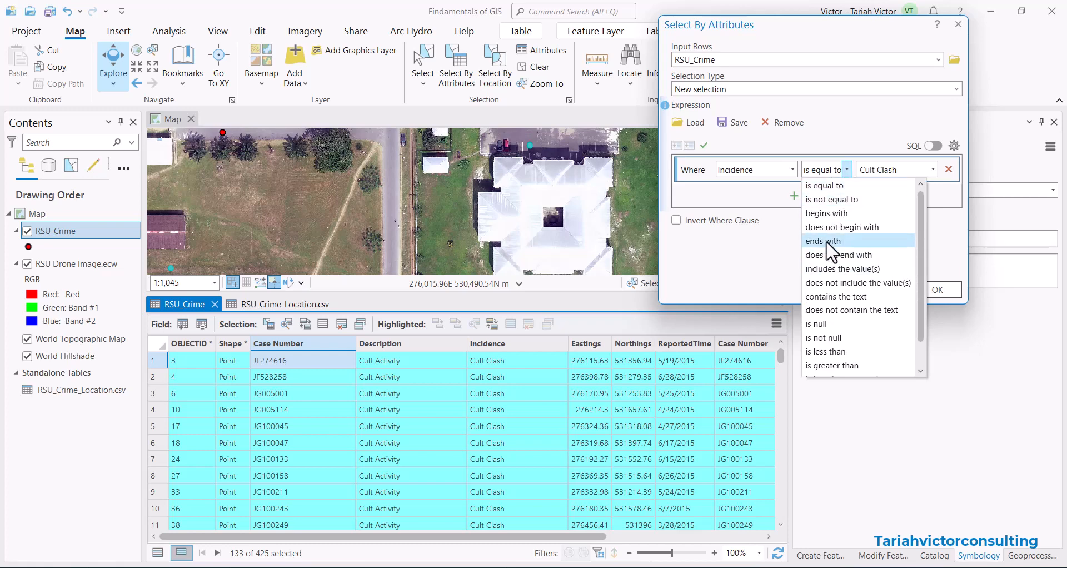
pyautogui.click(828, 269)
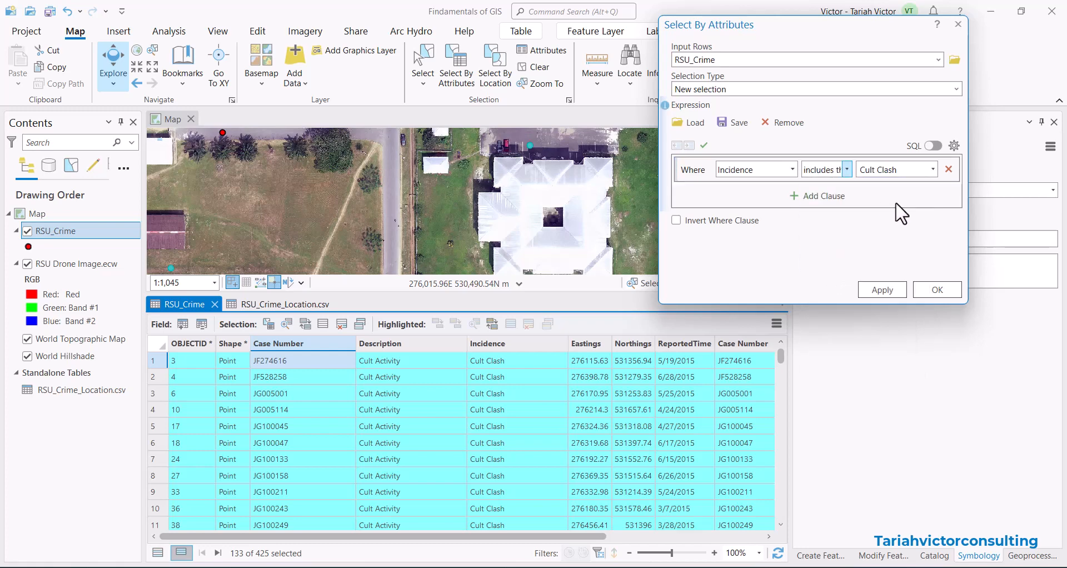
pyautogui.click(932, 170)
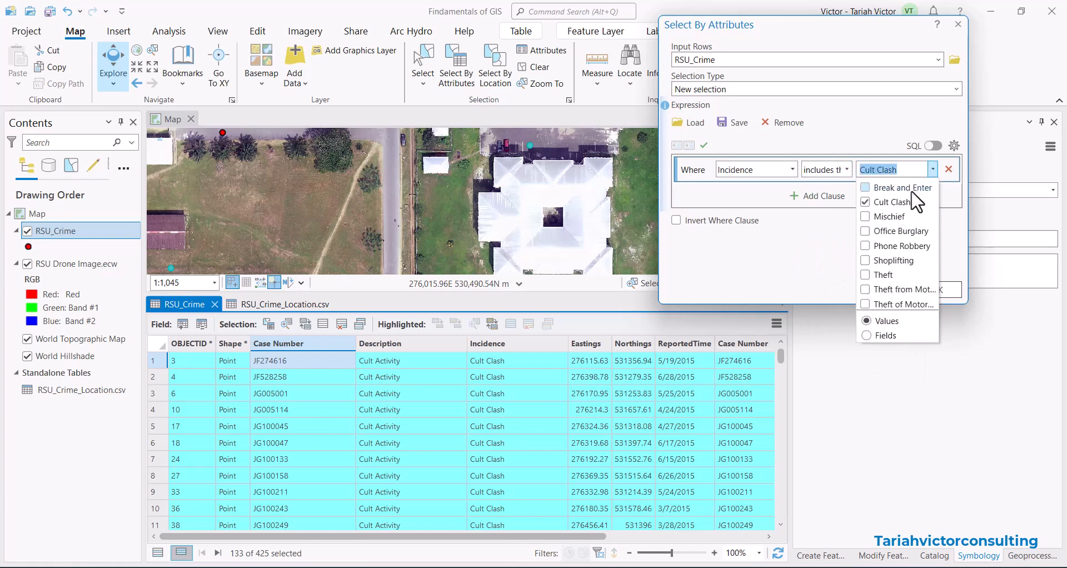
pyautogui.click(868, 217)
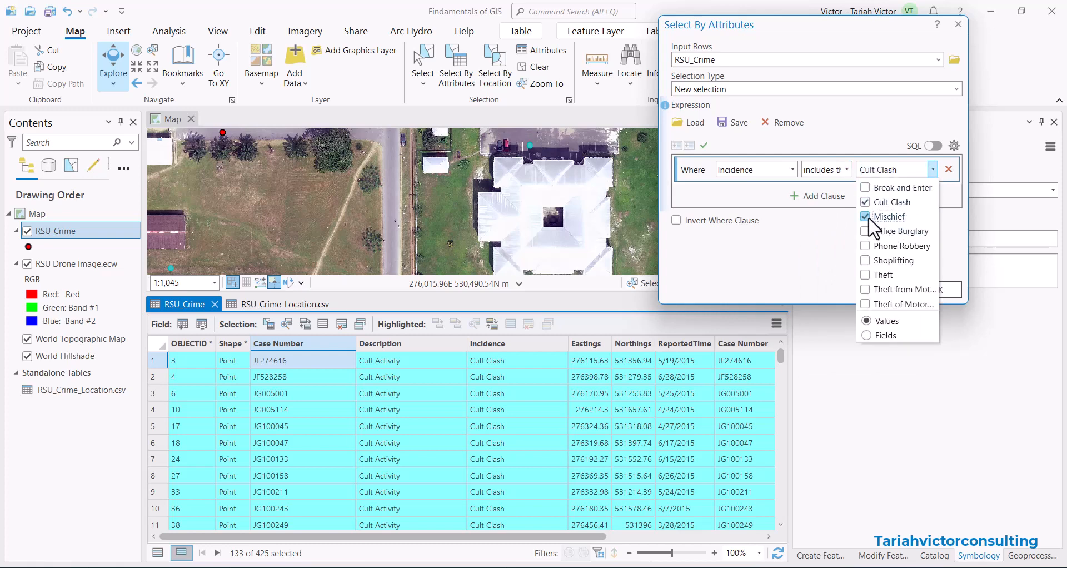
pyautogui.click(865, 246)
pyautogui.click(840, 293)
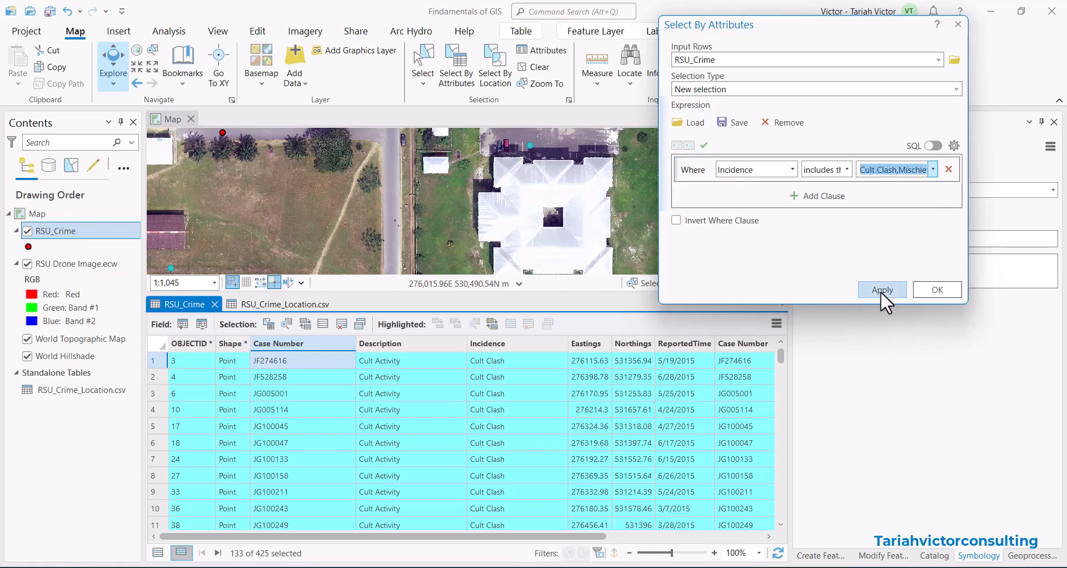
pyautogui.click(878, 290)
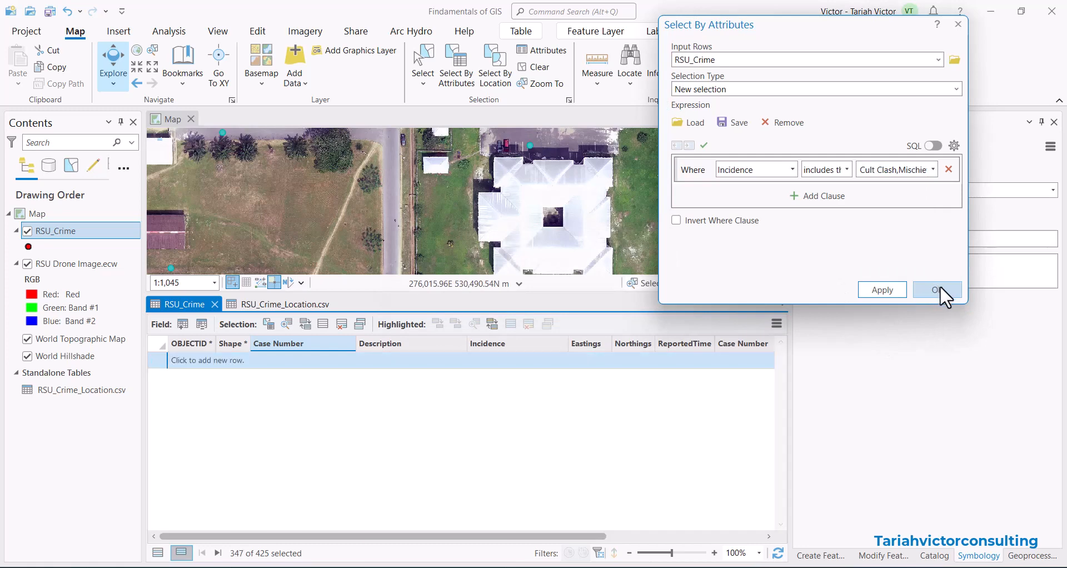
pyautogui.click(938, 290)
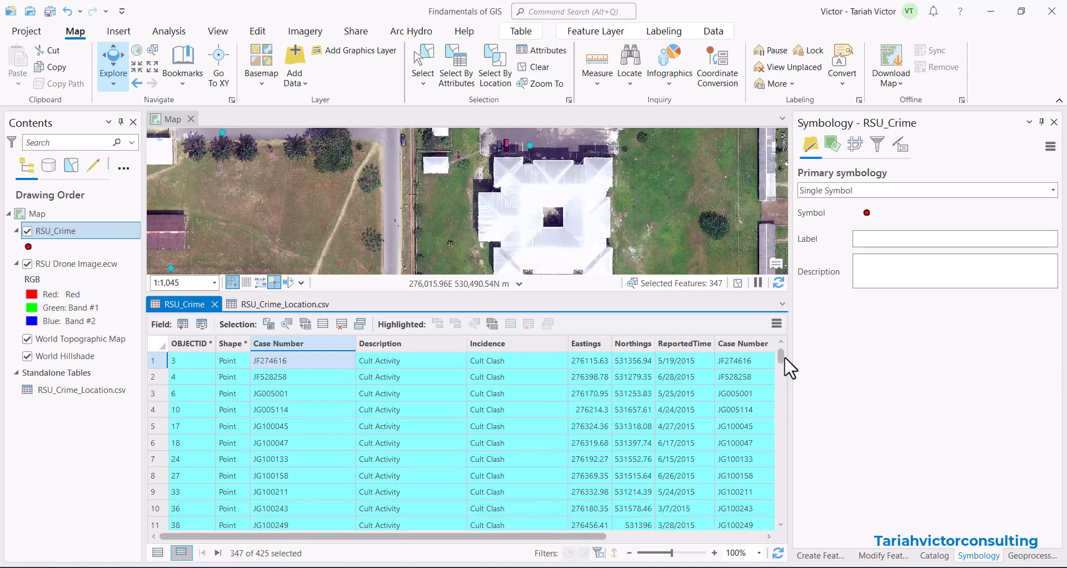
# Sort the attribute table by Incidence and scroll through the selected records.
pyautogui.moveTo(780, 356)
pyautogui.mouseDown()
pyautogui.moveTo(783, 517)
pyautogui.moveTo(780, 349)
pyautogui.mouseUp()
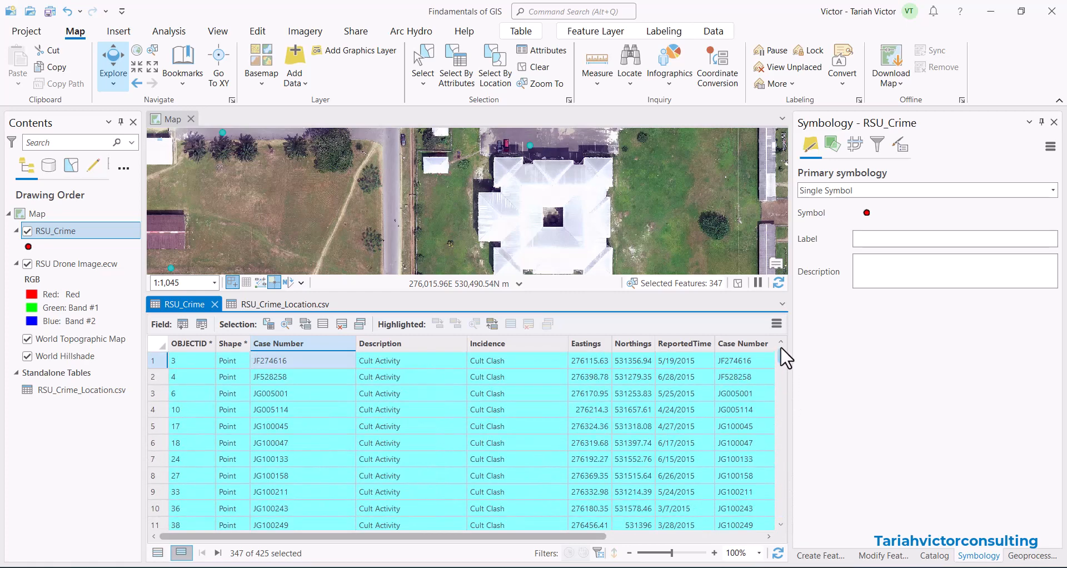
pyautogui.doubleClick(502, 343)
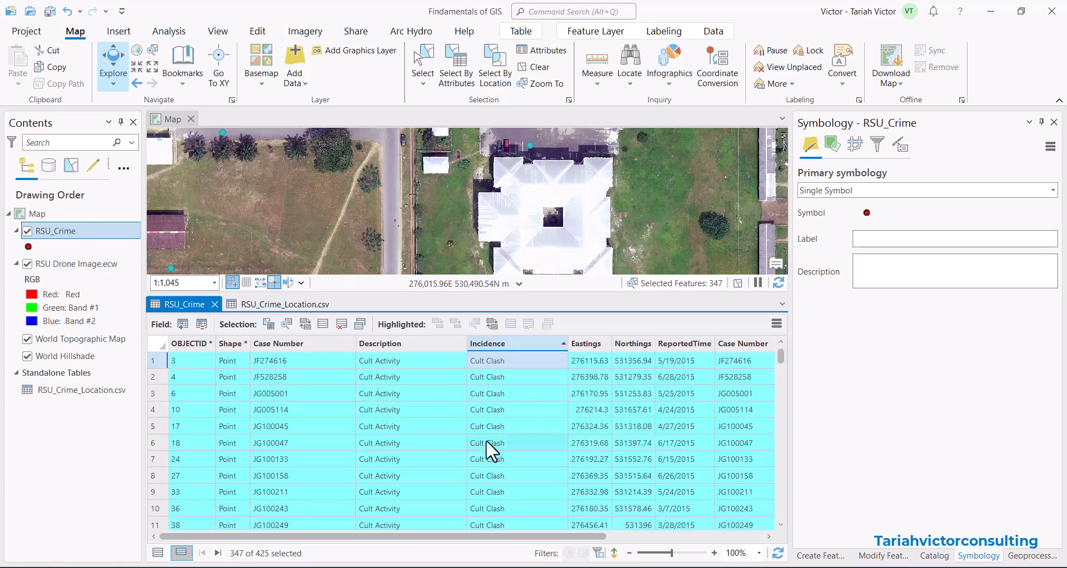
pyautogui.scroll(-7, 505, 371)
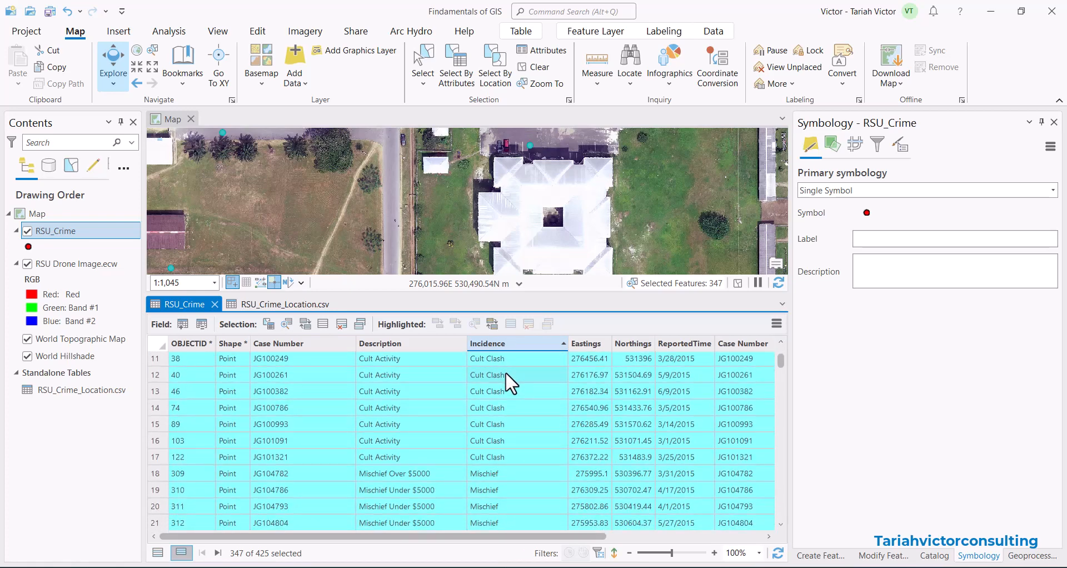
pyautogui.scroll(-20, 506, 383)
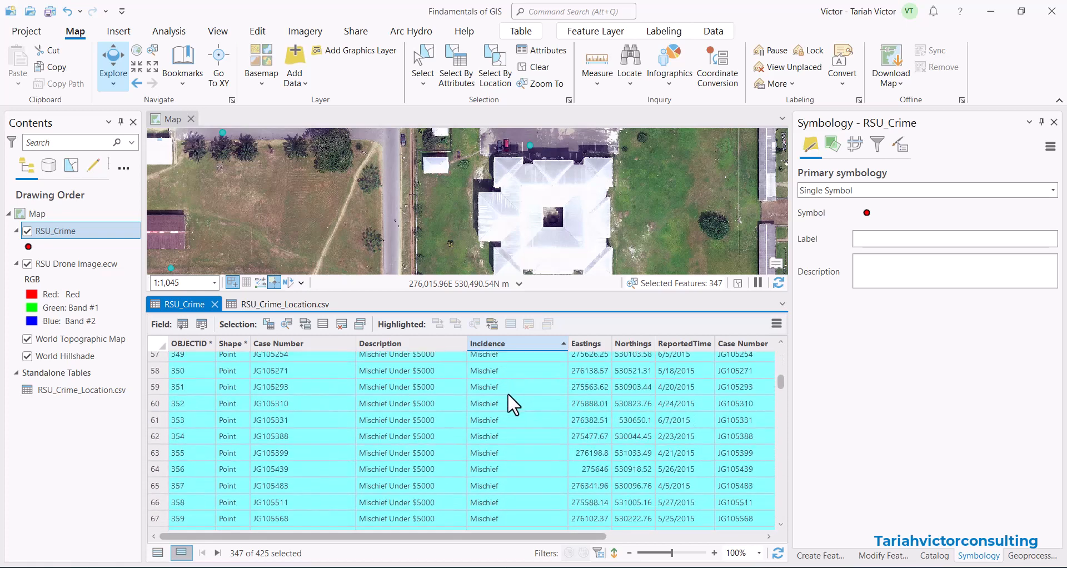
pyautogui.scroll(-10, 508, 397)
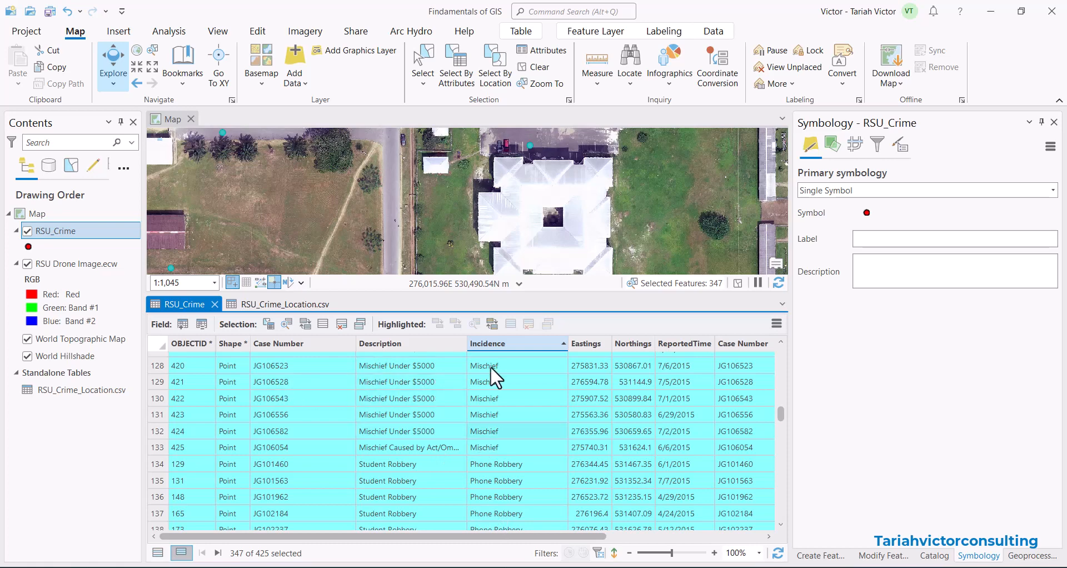
# Reopen Select By Attributes, delete the Incidence clause and start a new clause.
pyautogui.click(457, 67)
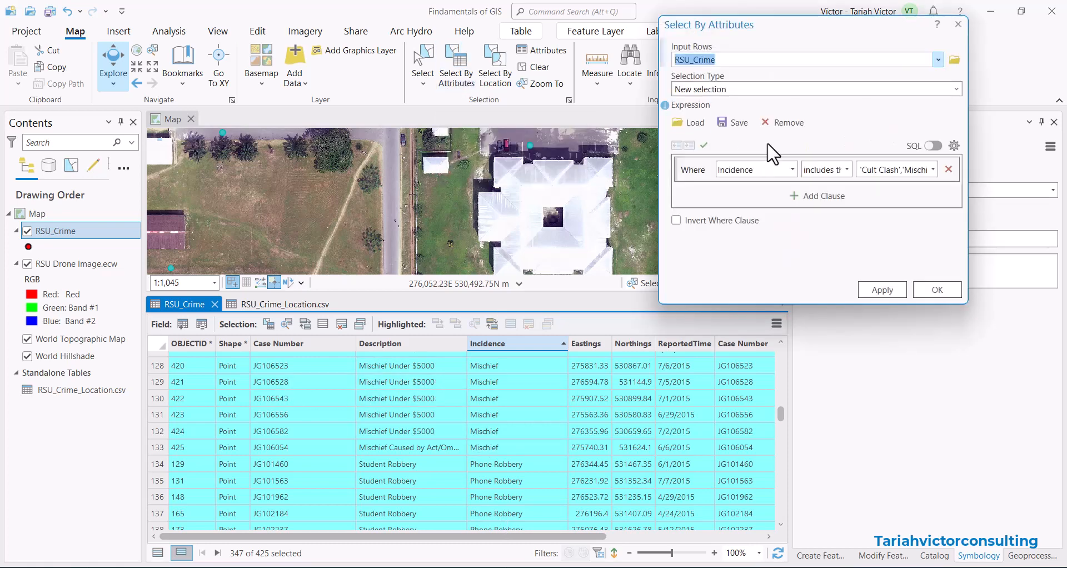
pyautogui.click(948, 170)
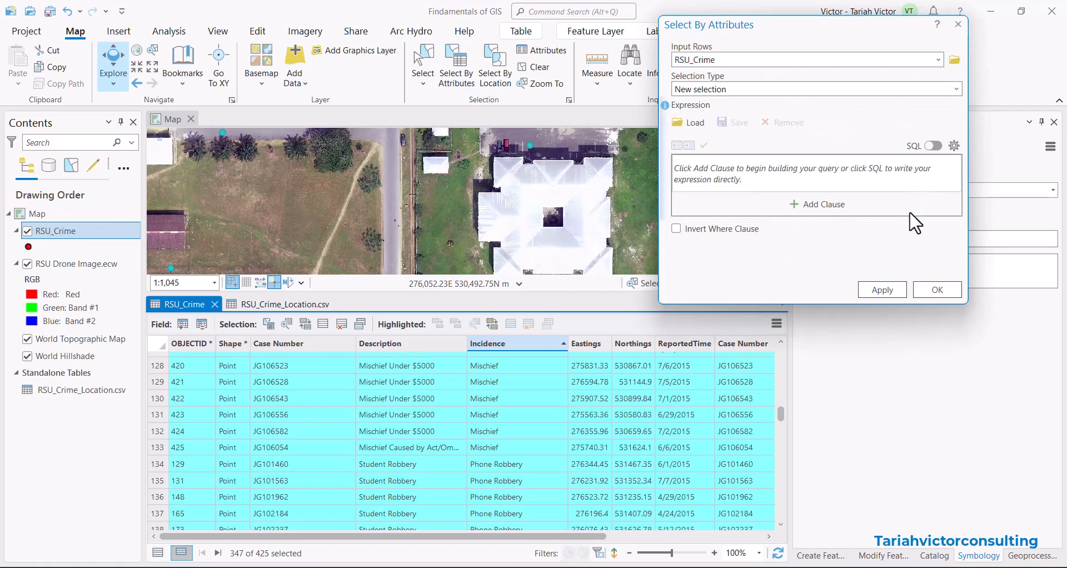
pyautogui.moveTo(829, 35); pyautogui.dragTo(814, 54)
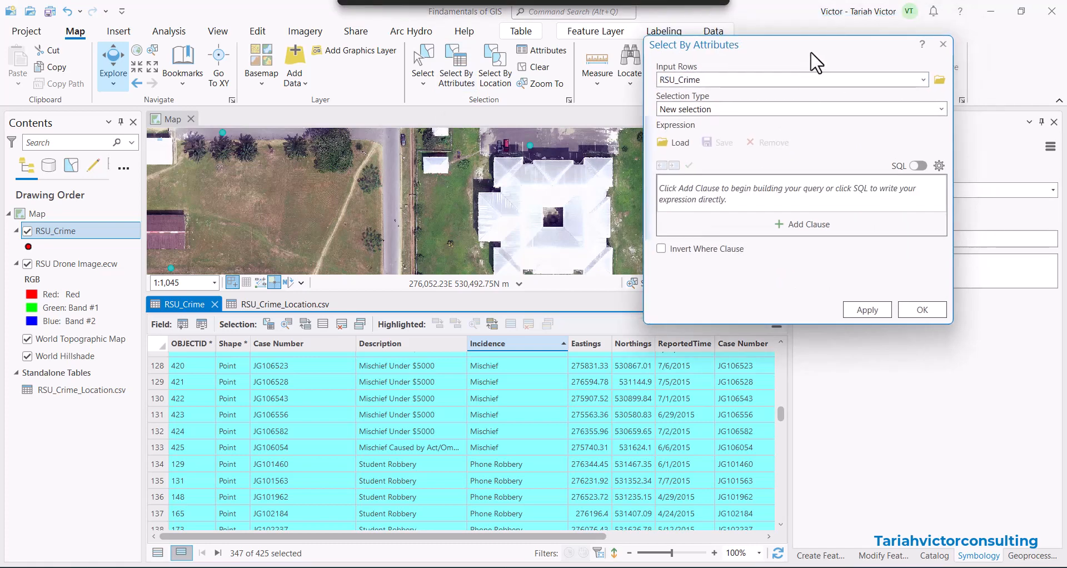
pyautogui.click(789, 223)
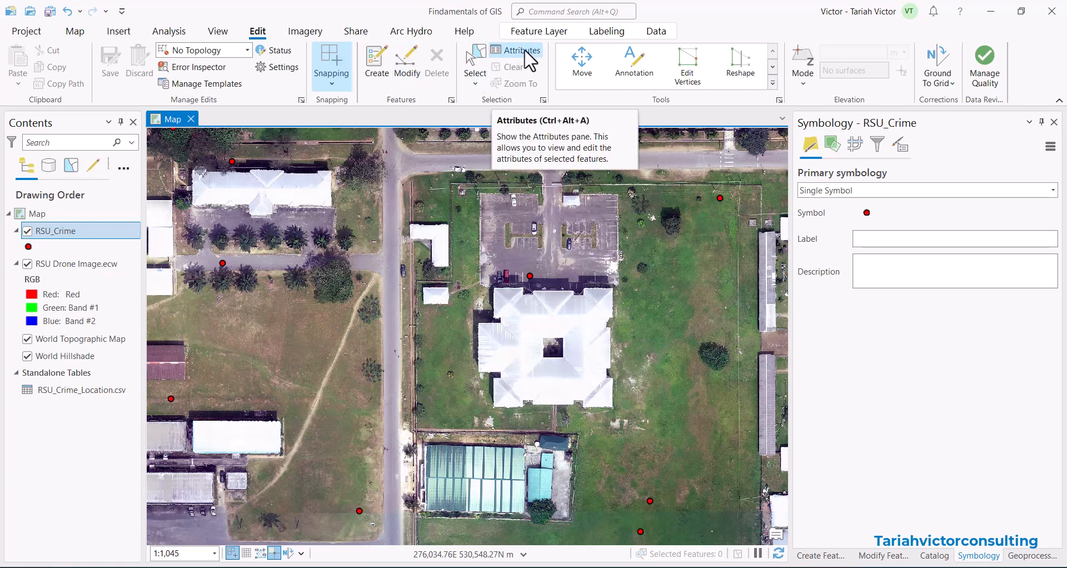
# Open Select By Attributes and build a clause where Incidence includes the values Shoplifting and Theft.
pyautogui.click(79, 37)
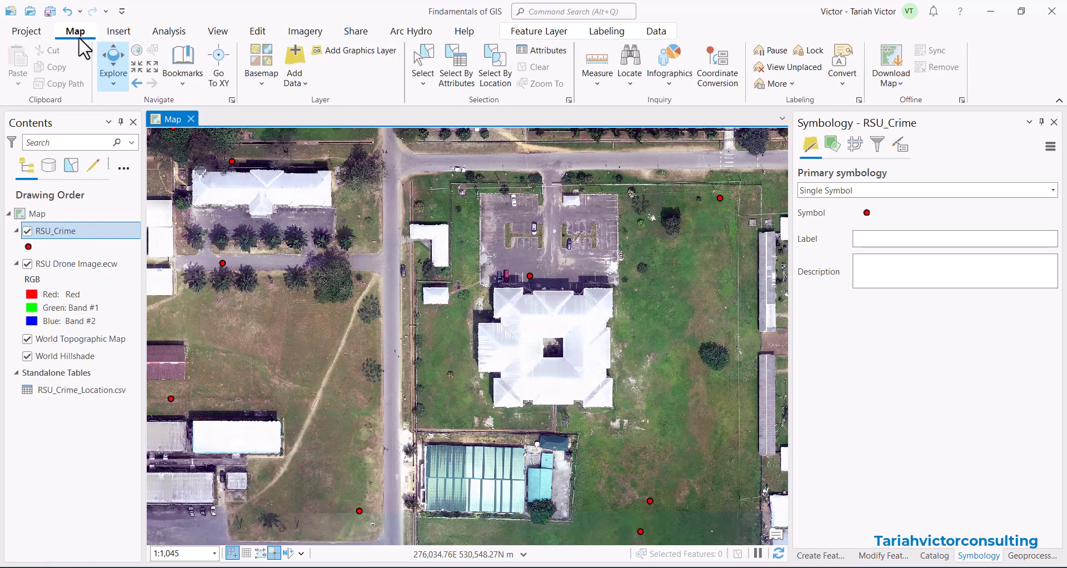
pyautogui.click(458, 63)
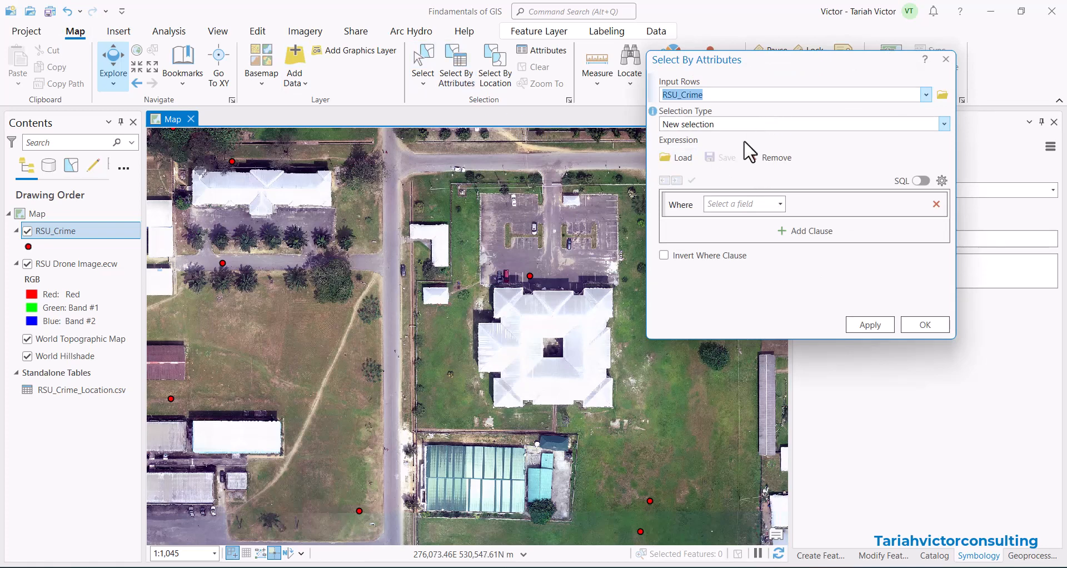
pyautogui.click(773, 206)
pyautogui.click(737, 263)
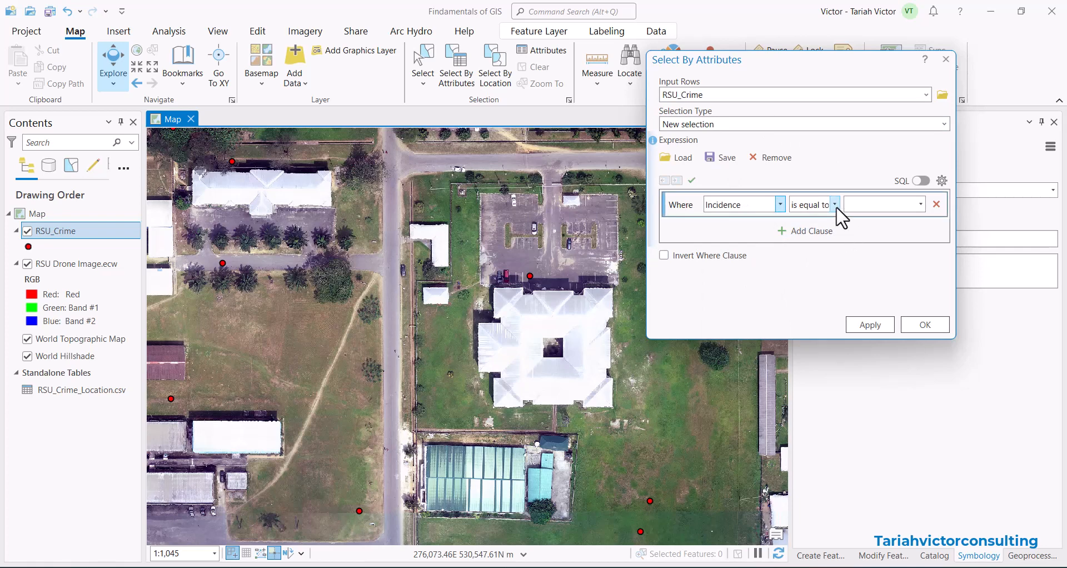
pyautogui.click(835, 204)
pyautogui.click(817, 303)
pyautogui.click(920, 204)
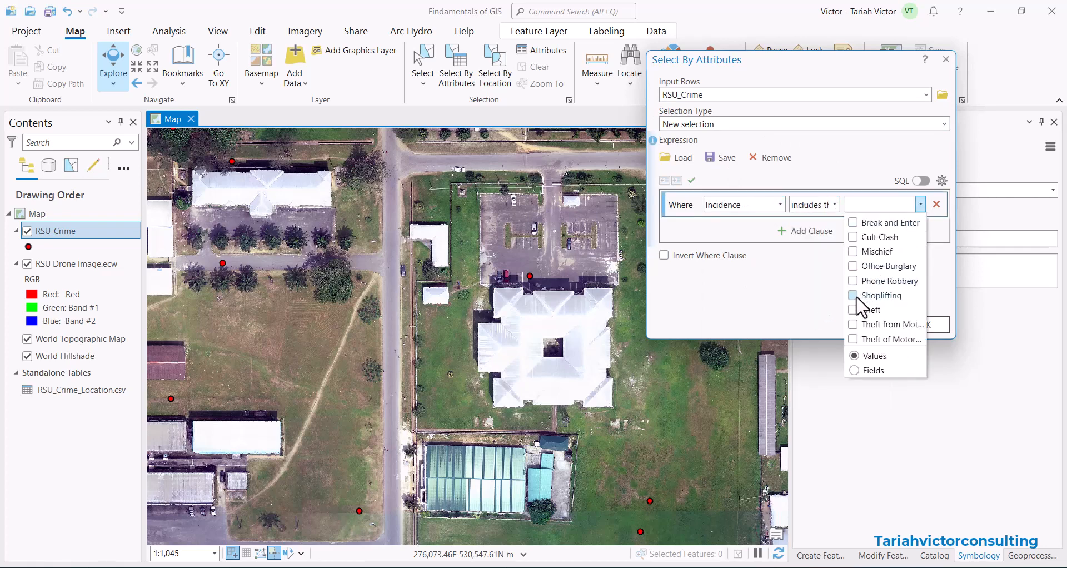
pyautogui.click(852, 295)
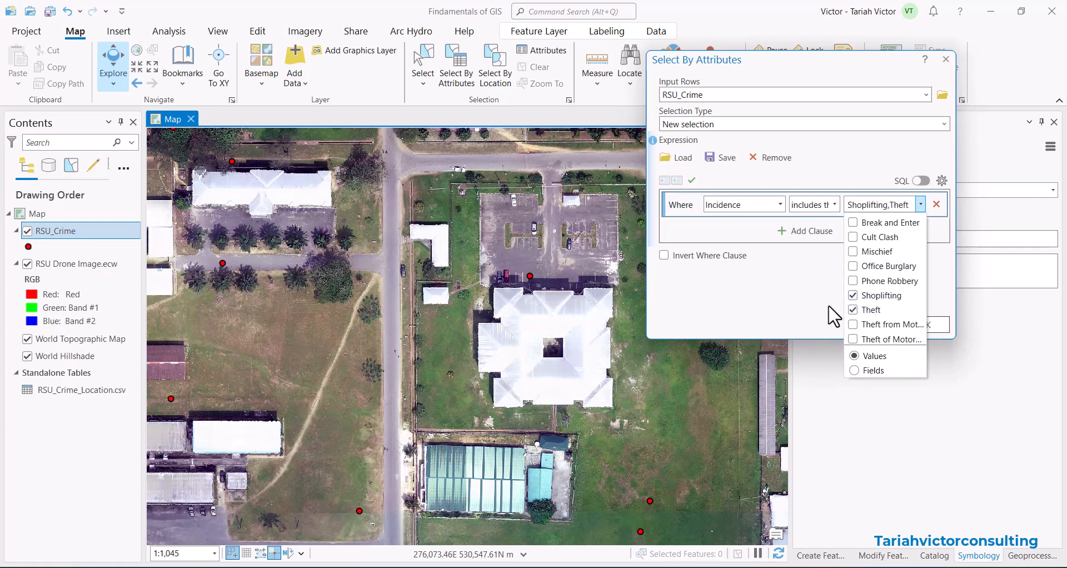
pyautogui.click(817, 269)
# Add an And clause with Gender is equal to F and apply the selection.
pyautogui.click(805, 232)
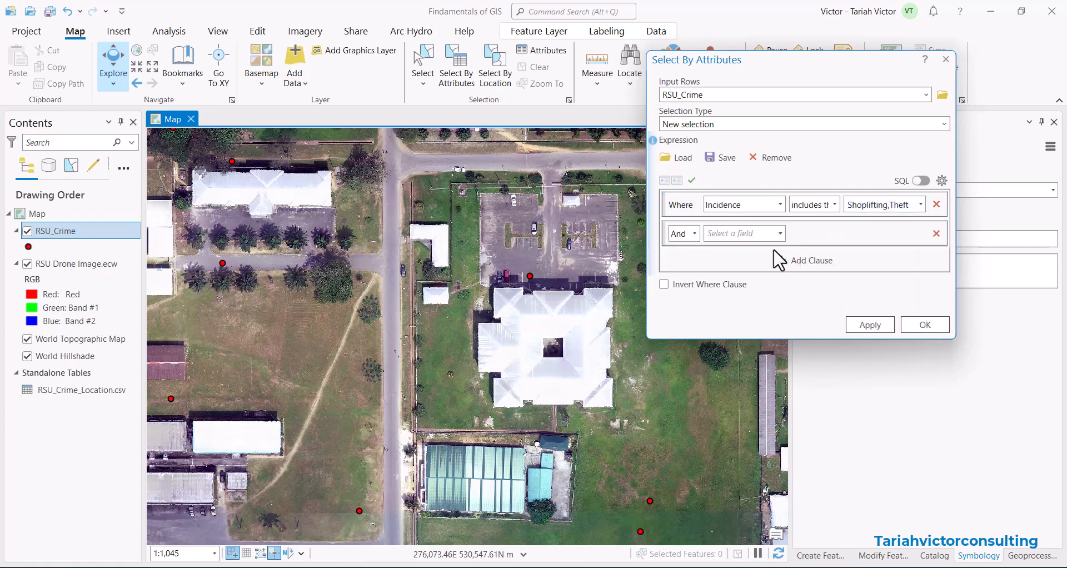
pyautogui.click(779, 232)
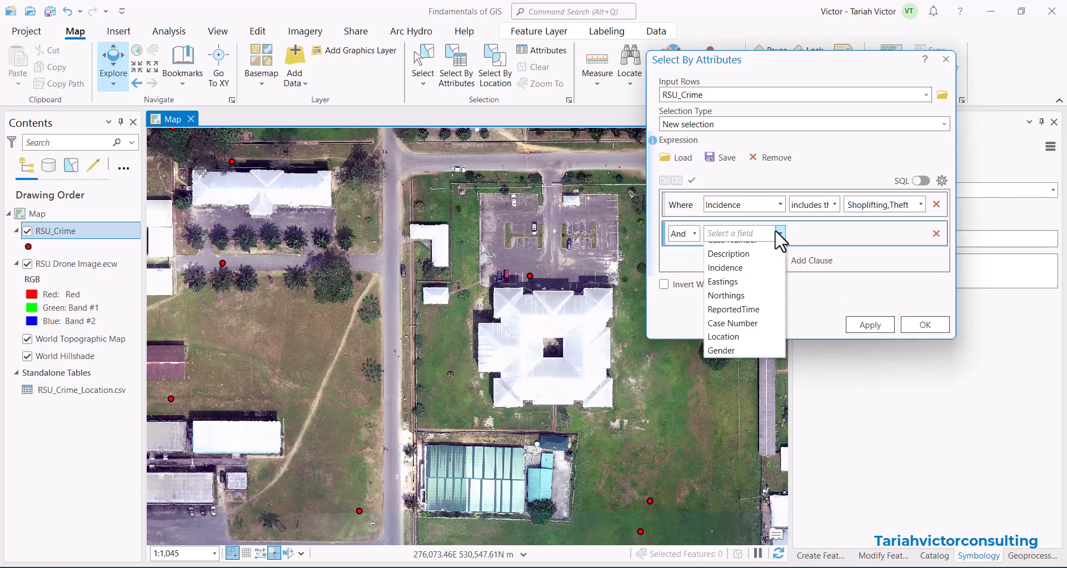
pyautogui.click(734, 374)
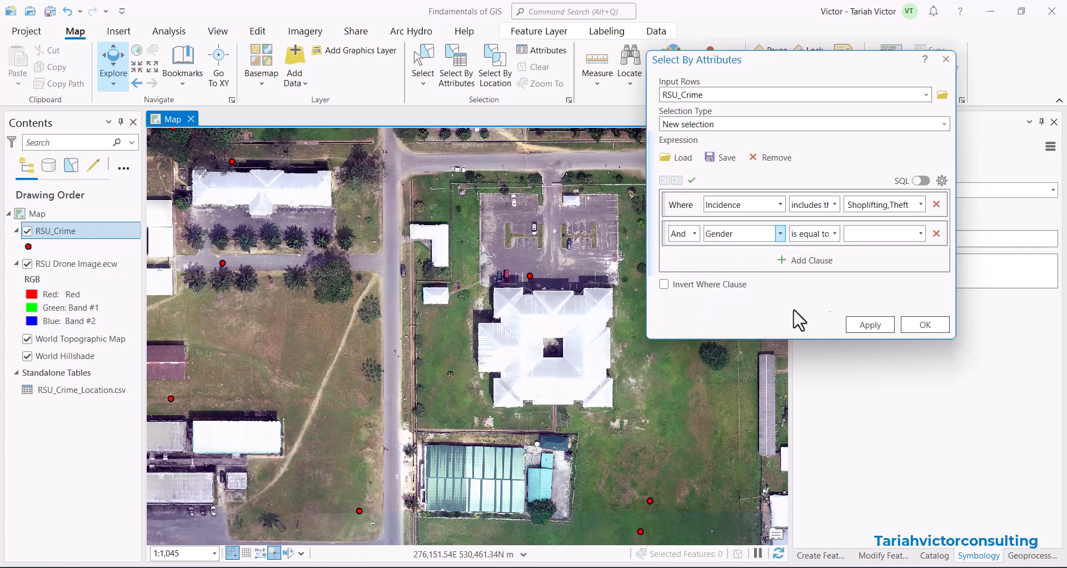
pyautogui.click(921, 233)
pyautogui.click(856, 250)
pyautogui.click(865, 323)
pyautogui.click(866, 325)
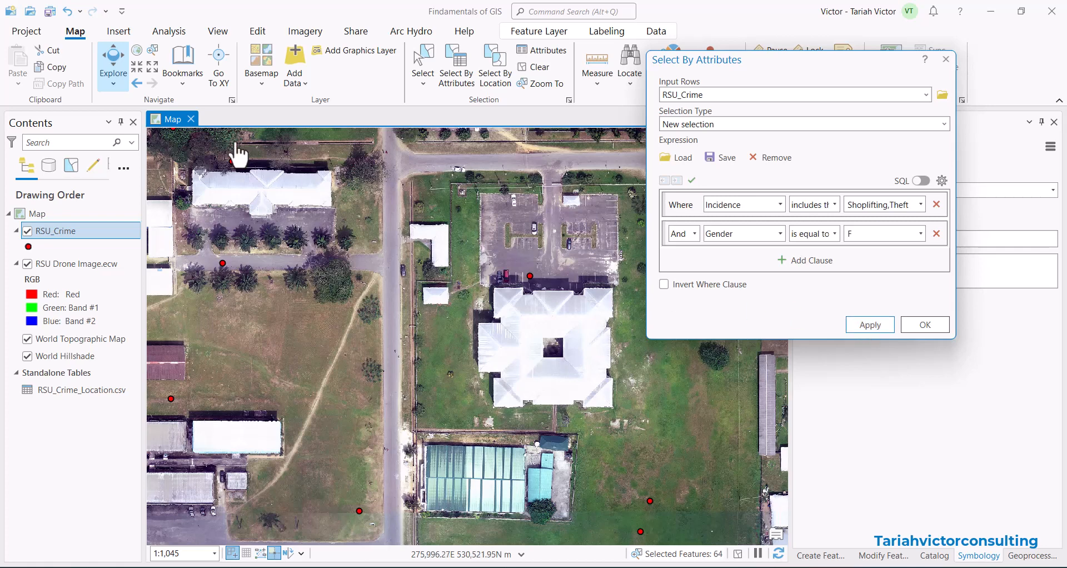
# Open the RSU_Crime attribute table, show only the selected records and browse them across to the Gender column.
pyautogui.rightClick(62, 233)
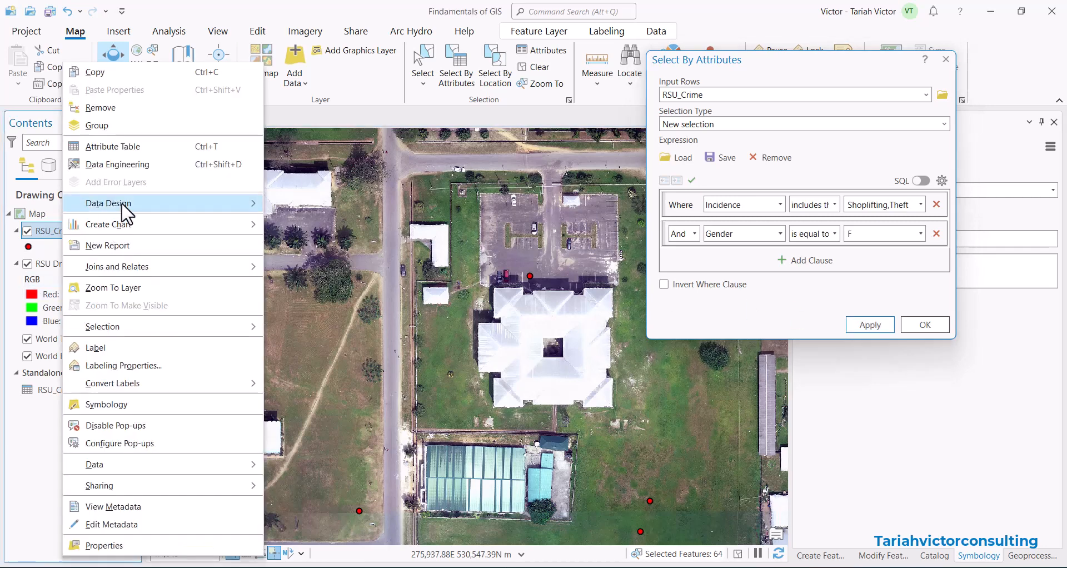
pyautogui.click(116, 146)
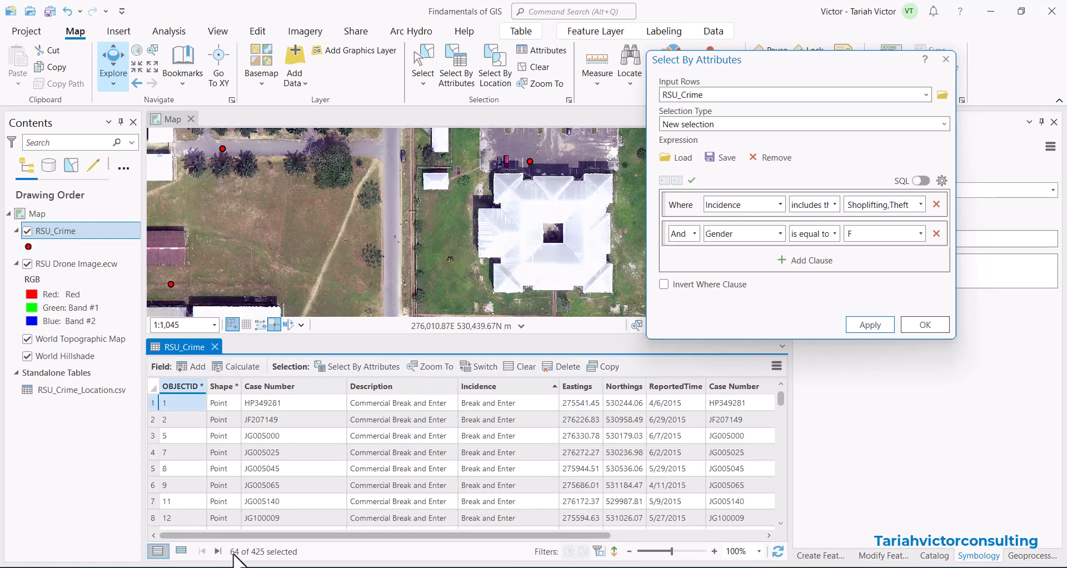
pyautogui.click(182, 552)
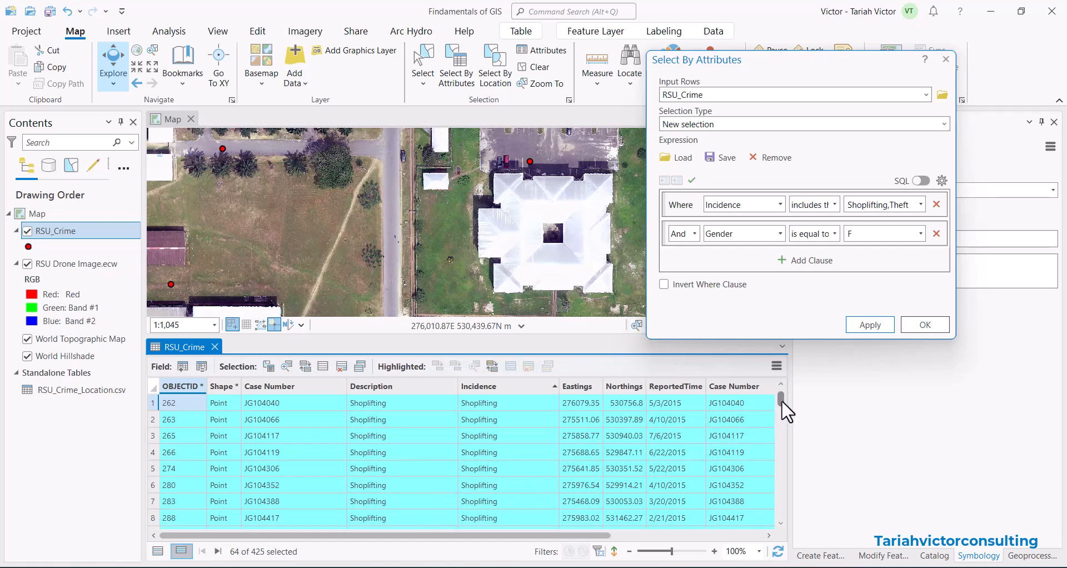
pyautogui.moveTo(781, 400); pyautogui.dragTo(786, 353)
pyautogui.moveTo(611, 537); pyautogui.dragTo(758, 537)
pyautogui.scroll(-17, 733, 471)
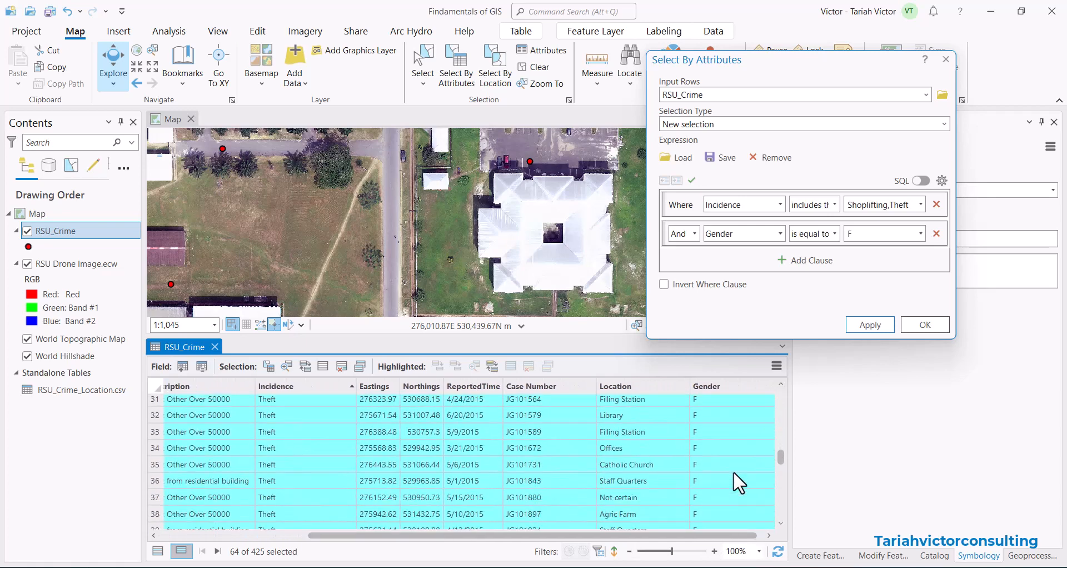
pyautogui.scroll(10, 732, 471)
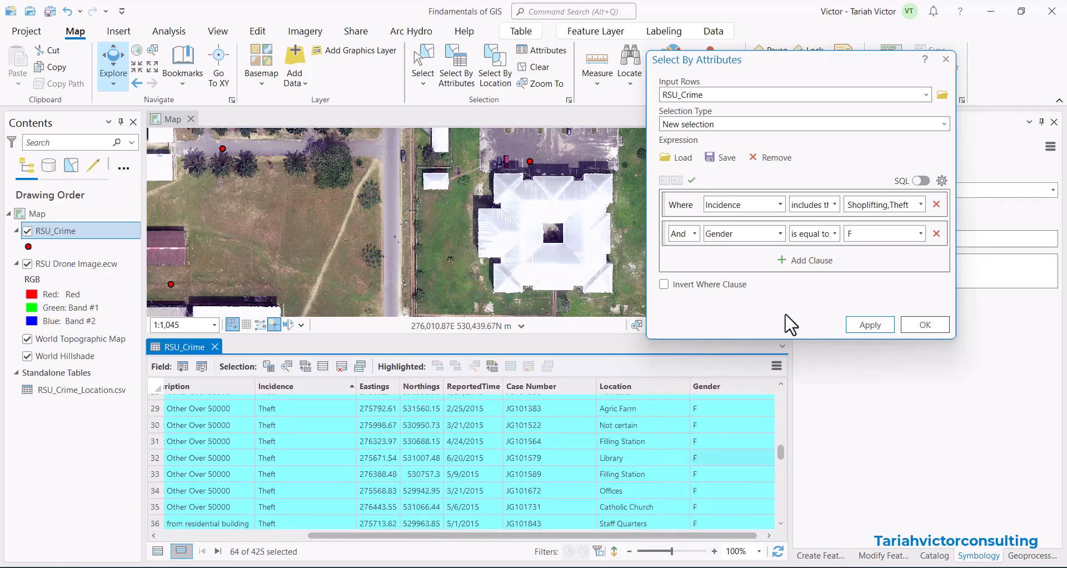
# Switch the expression to SQL view and widen the dialog to read the full query.
pyautogui.moveTo(821, 64); pyautogui.dragTo(815, 58)
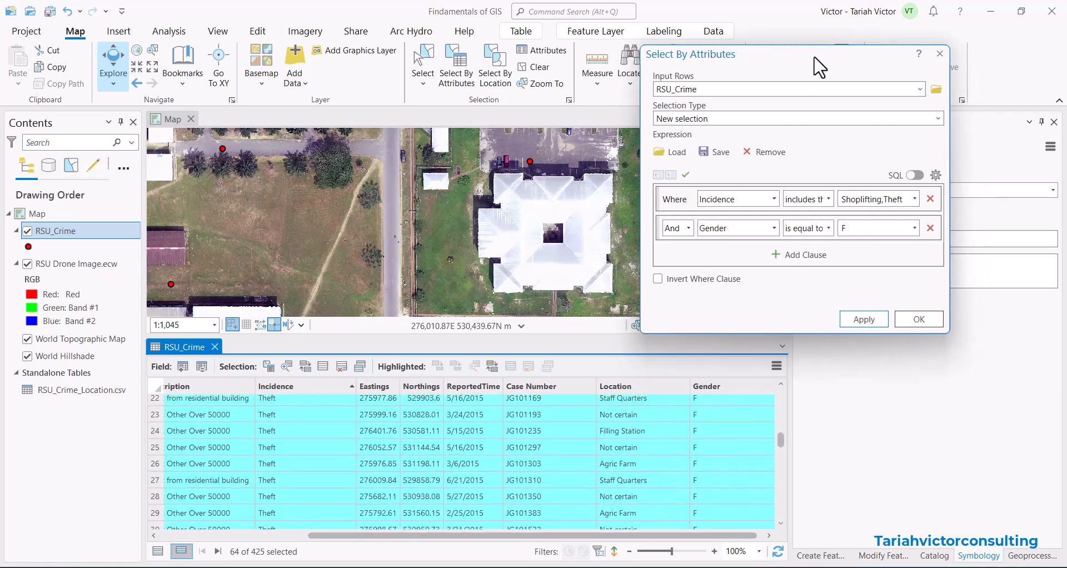
pyautogui.click(917, 172)
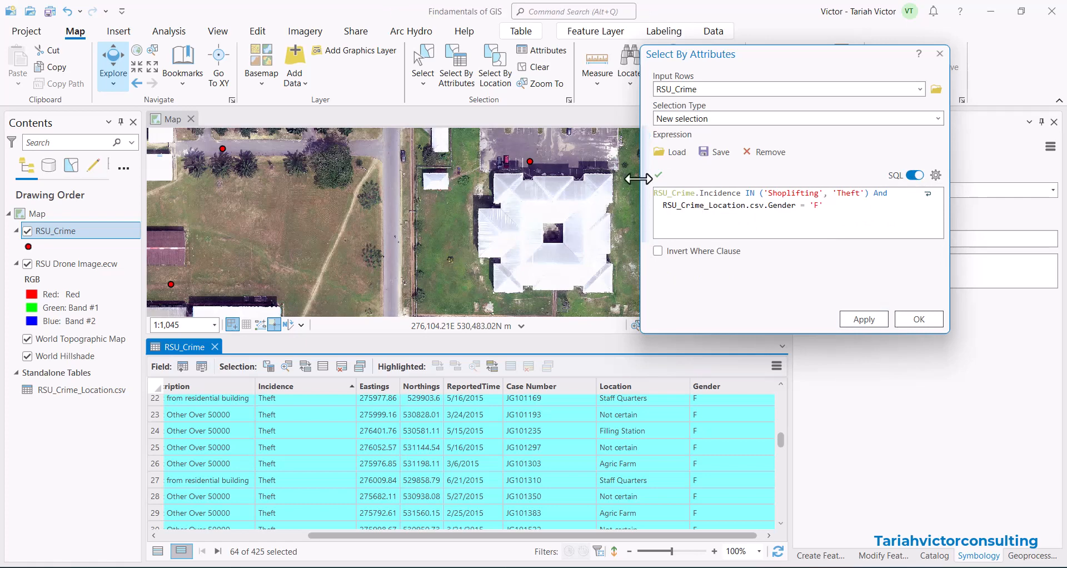
pyautogui.moveTo(638, 180); pyautogui.dragTo(370, 210)
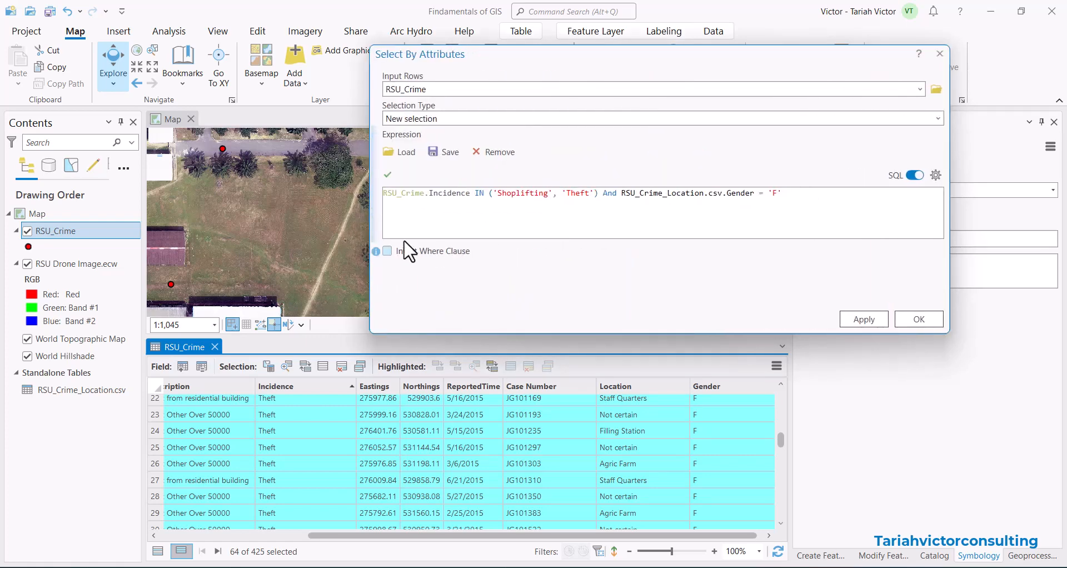